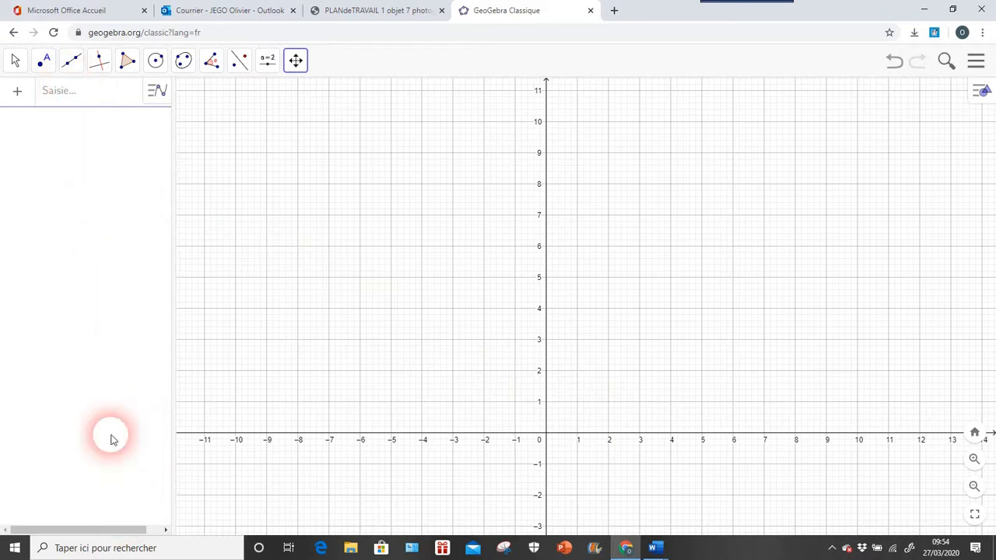
# Plot the function f(x)=x^2
pyautogui.click(64, 101)
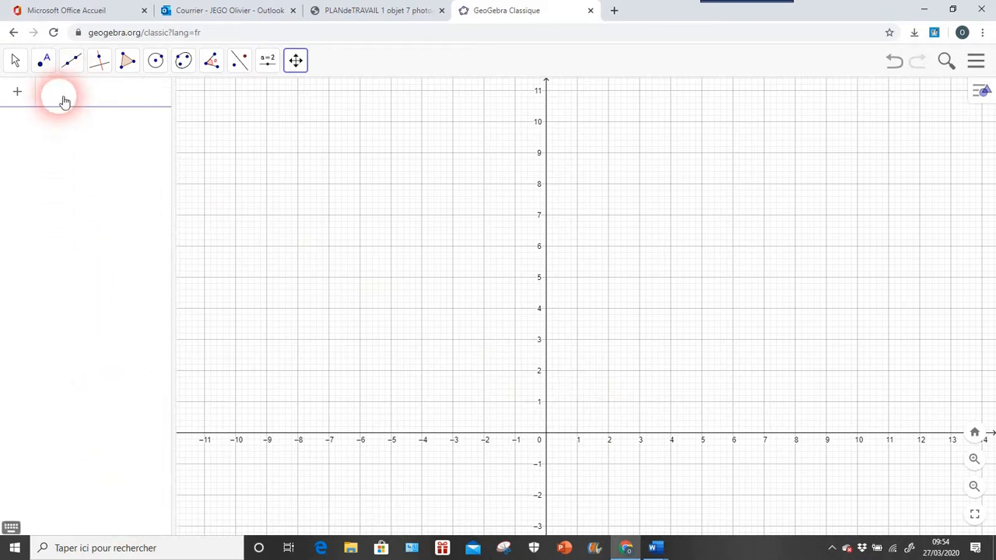
pyautogui.write('f(x)=x^2')
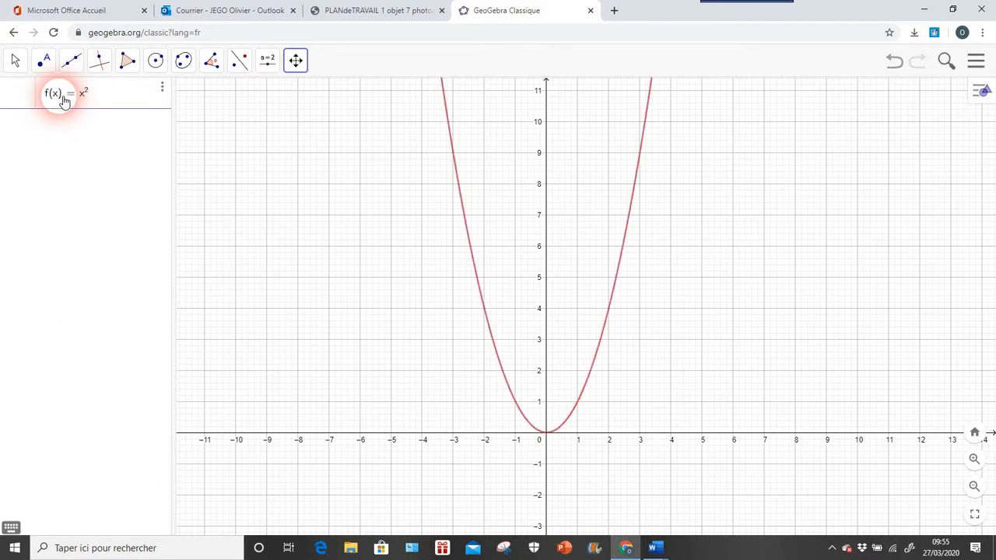
pyautogui.press('Return')
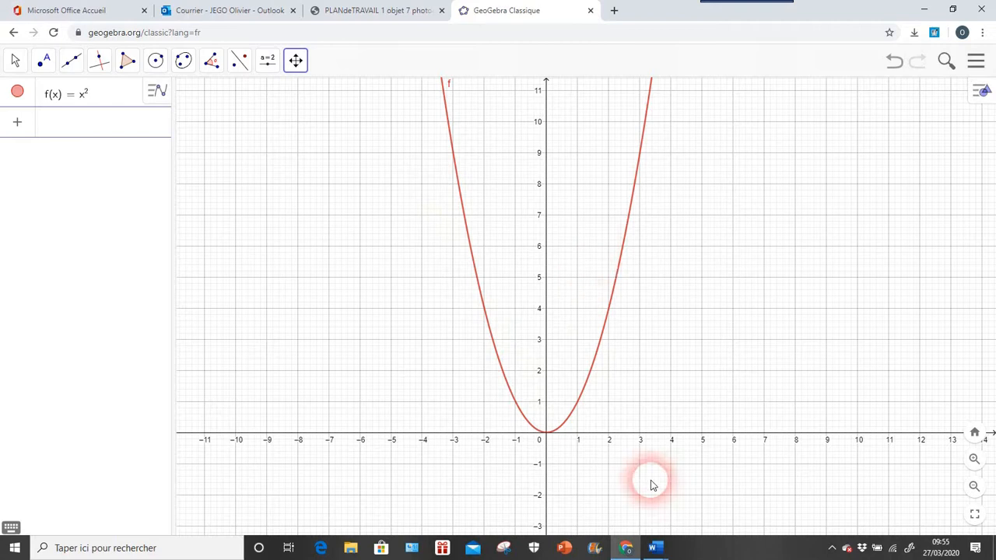
# Check the table of values in eval_1_nombre_derive.docx in Word and place a point on the GeoGebra curve at (-3, 9)
pyautogui.click(655, 548)
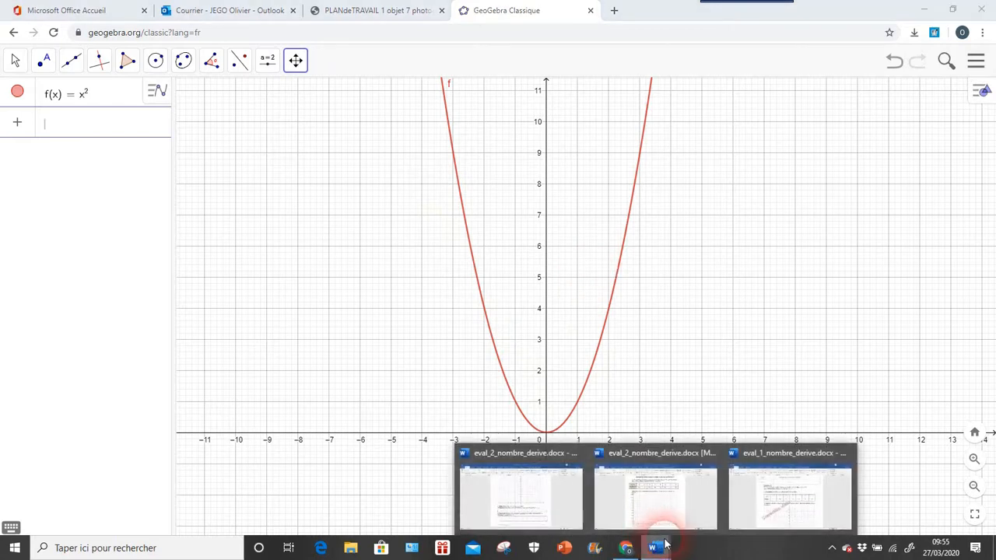
pyautogui.click(745, 502)
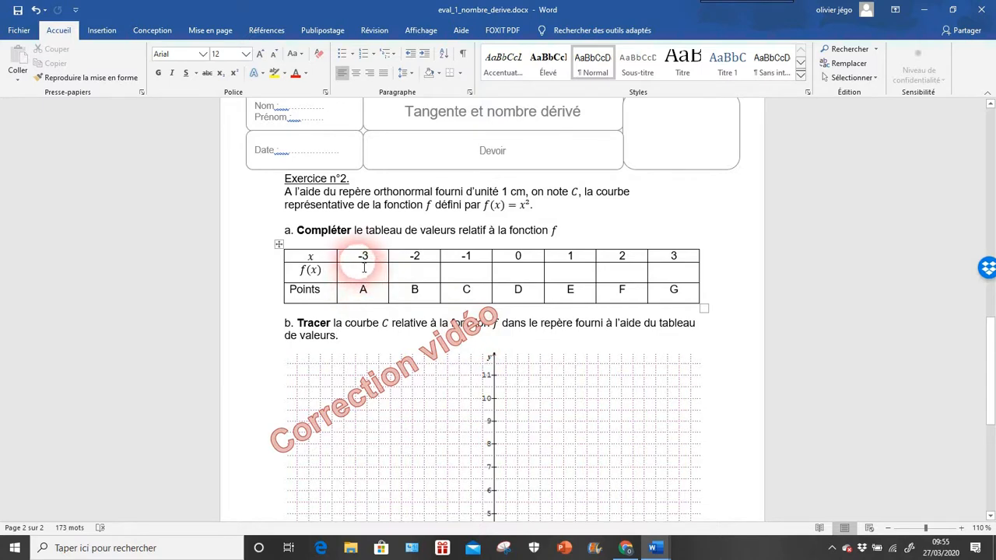
pyautogui.click(623, 549)
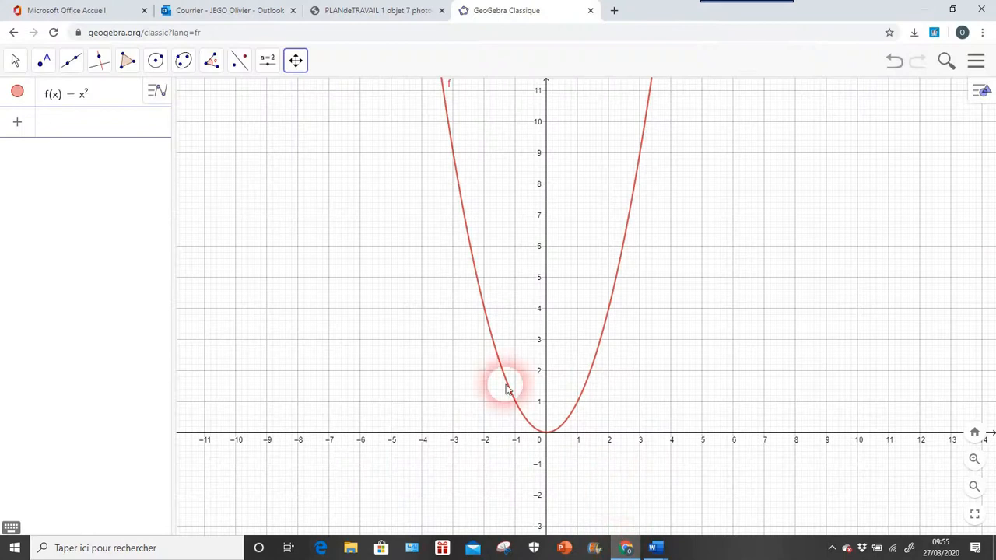
pyautogui.click(44, 60)
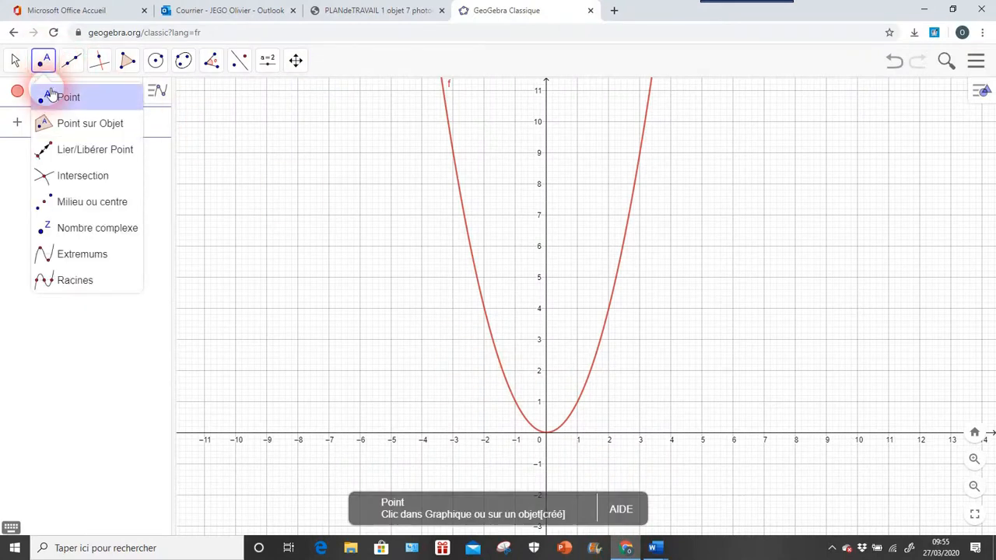
pyautogui.click(52, 95)
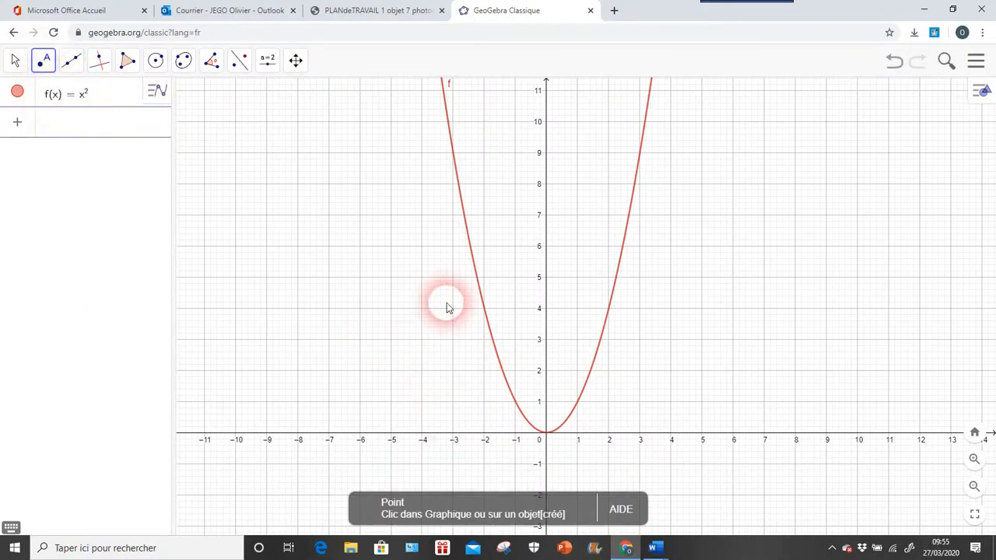
pyautogui.click(453, 153)
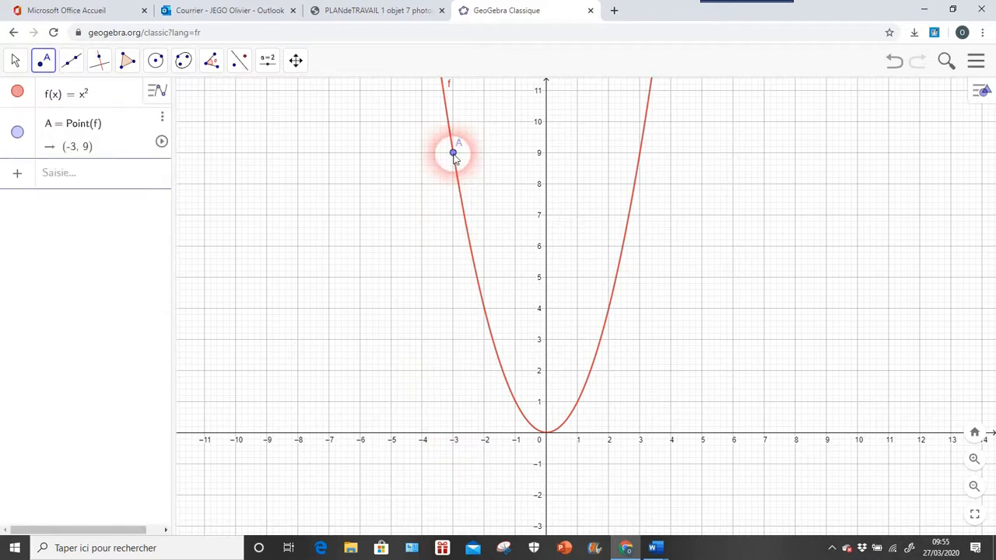
# Recheck the Word table and add points on the GeoGebra curve at (-2, 4), (-1, 1), (0, 0), (1, 1), (2, 4) and (3, 9)
pyautogui.moveTo(656, 546)
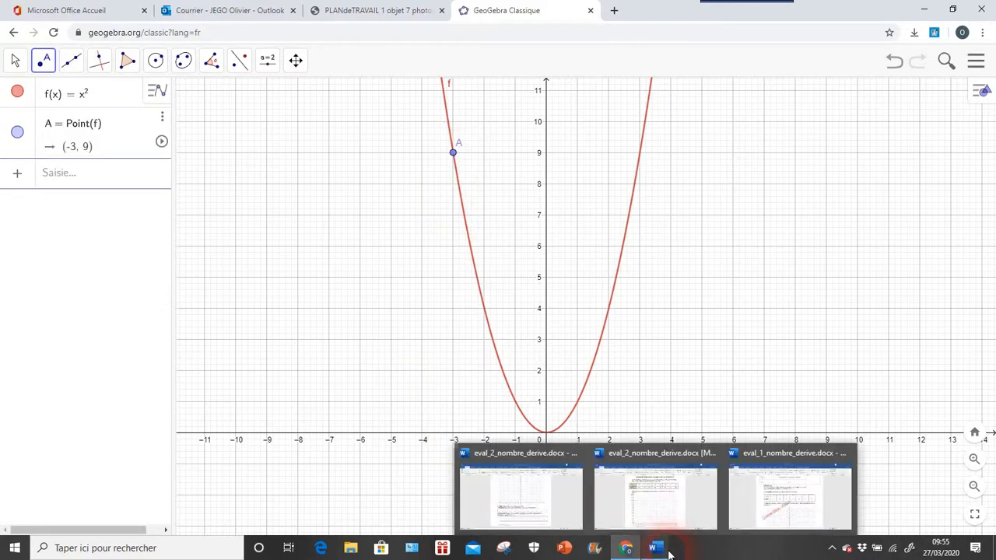
pyautogui.click(761, 503)
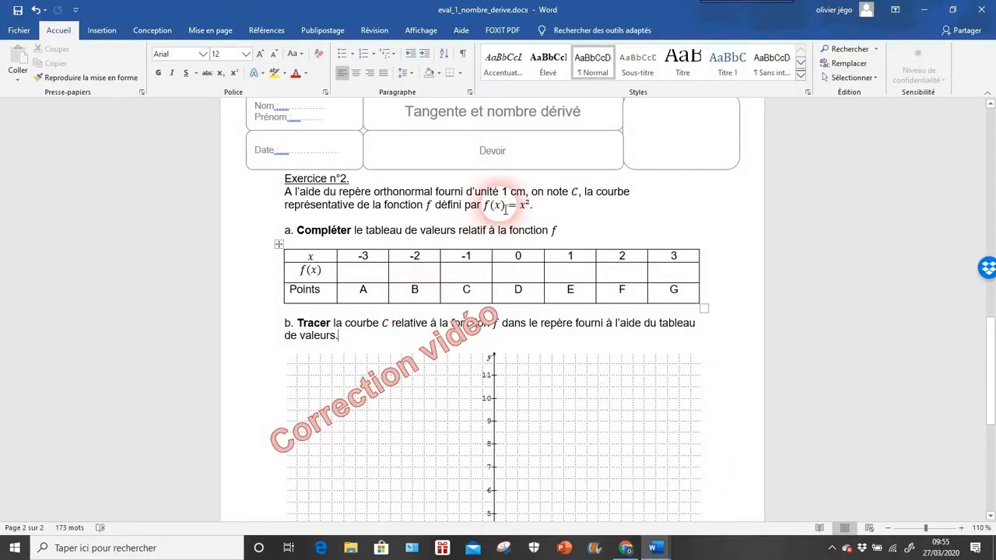
pyautogui.click(625, 548)
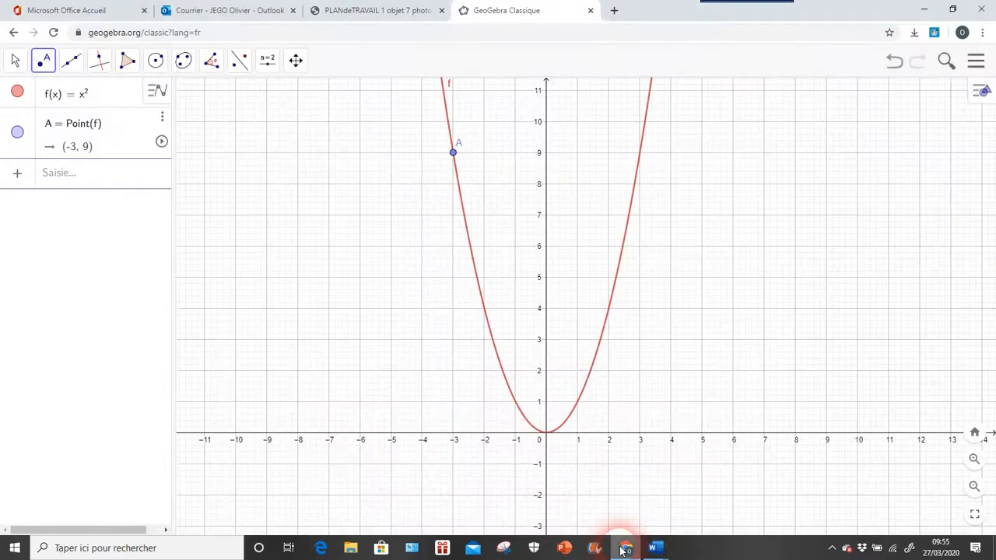
pyautogui.click(487, 311)
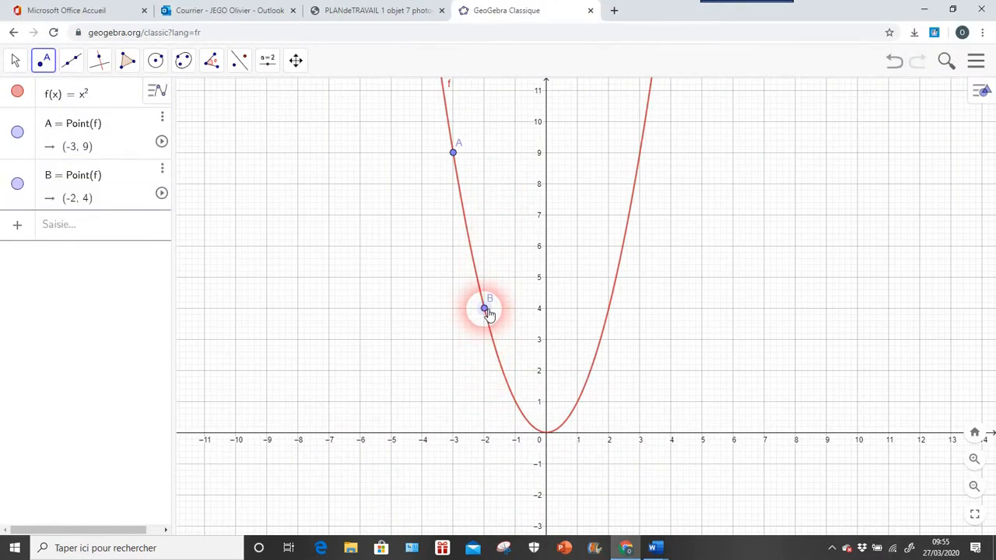
pyautogui.click(515, 402)
pyautogui.click(546, 433)
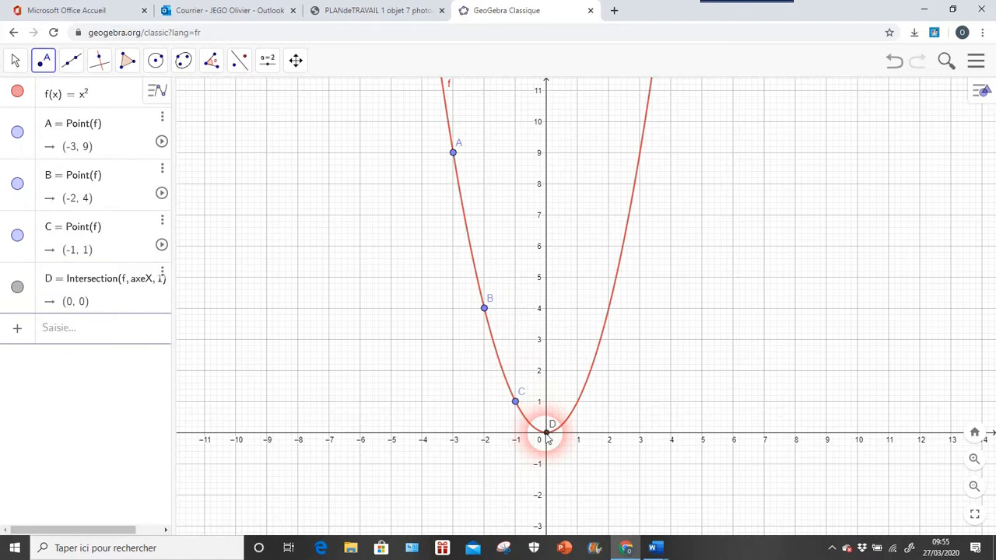
pyautogui.click(578, 402)
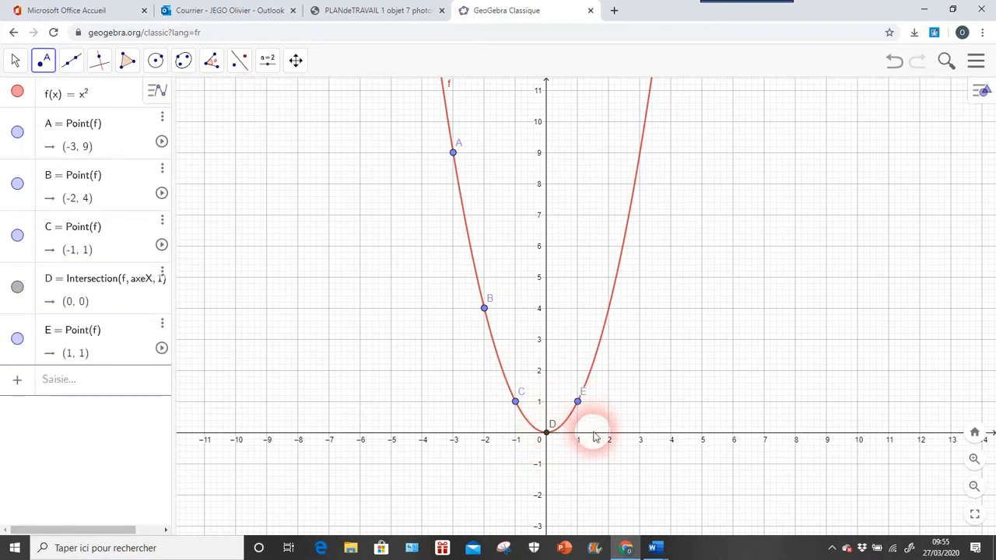
pyautogui.click(609, 308)
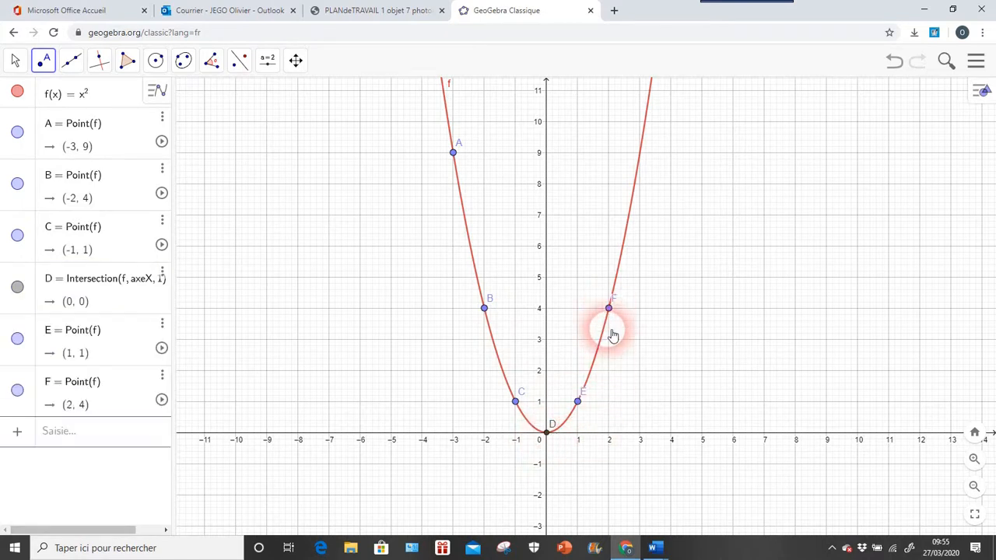
pyautogui.click(640, 153)
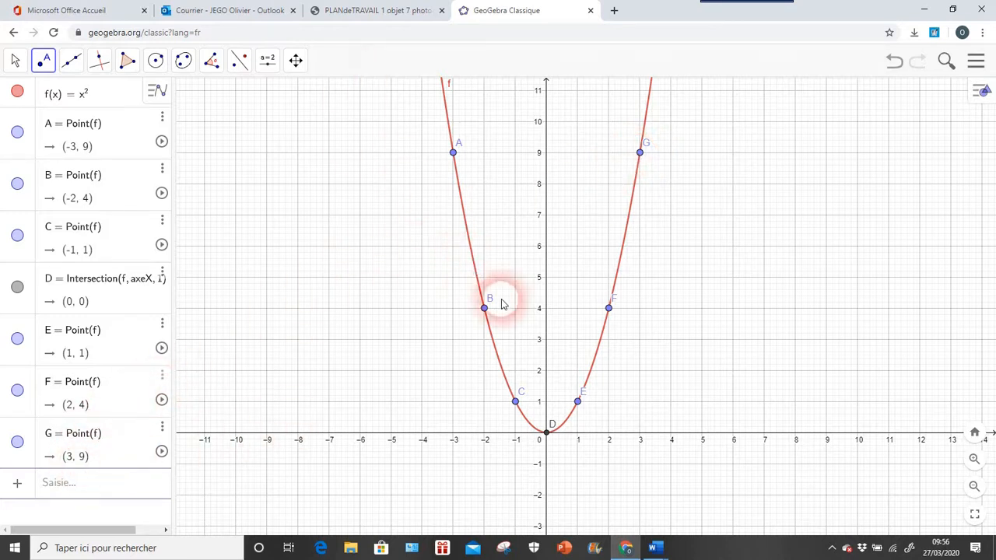
# Read questions c to e of the exercise in eval_1_nombre_derive.docx in Word and return to the GeoGebra graph
pyautogui.click(656, 548)
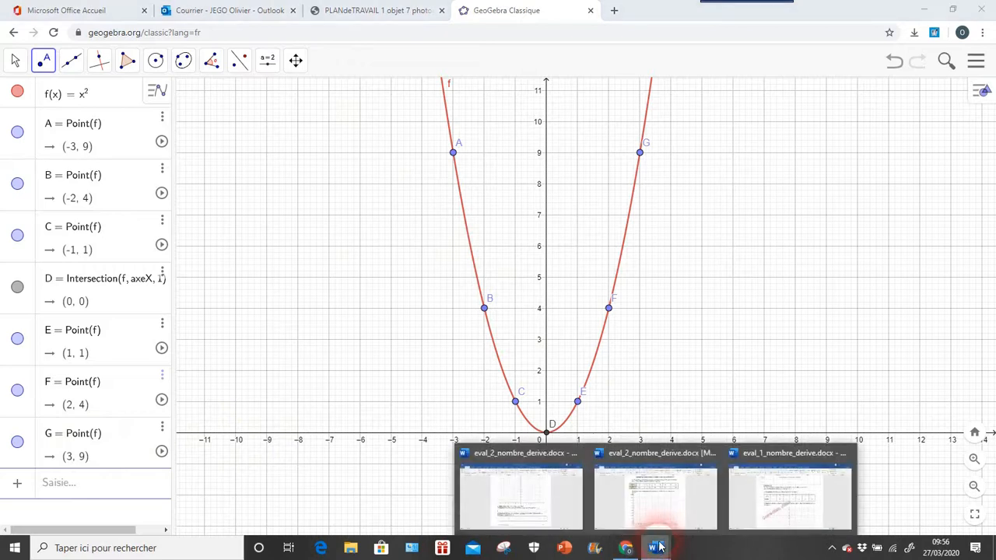
pyautogui.click(766, 499)
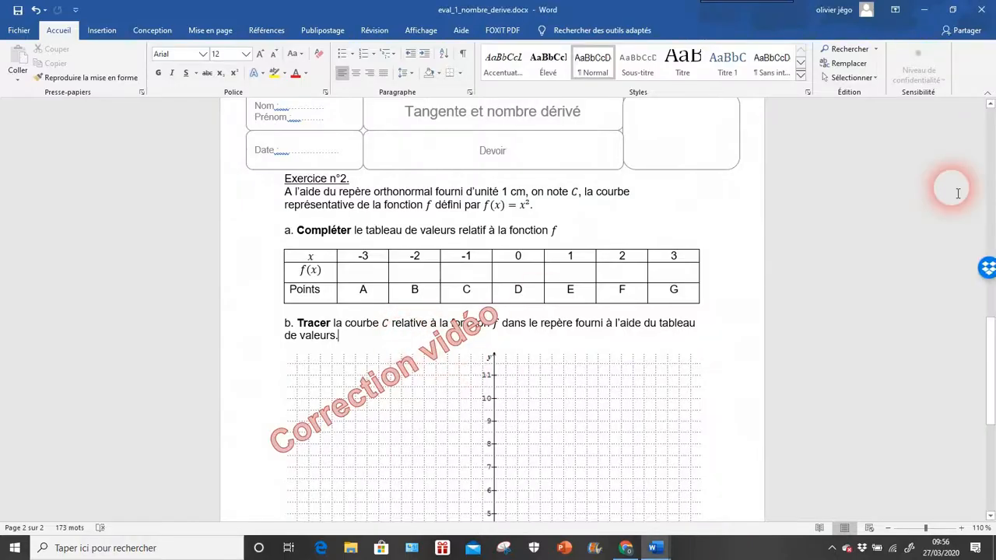
pyautogui.moveTo(990, 325); pyautogui.dragTo(988, 399)
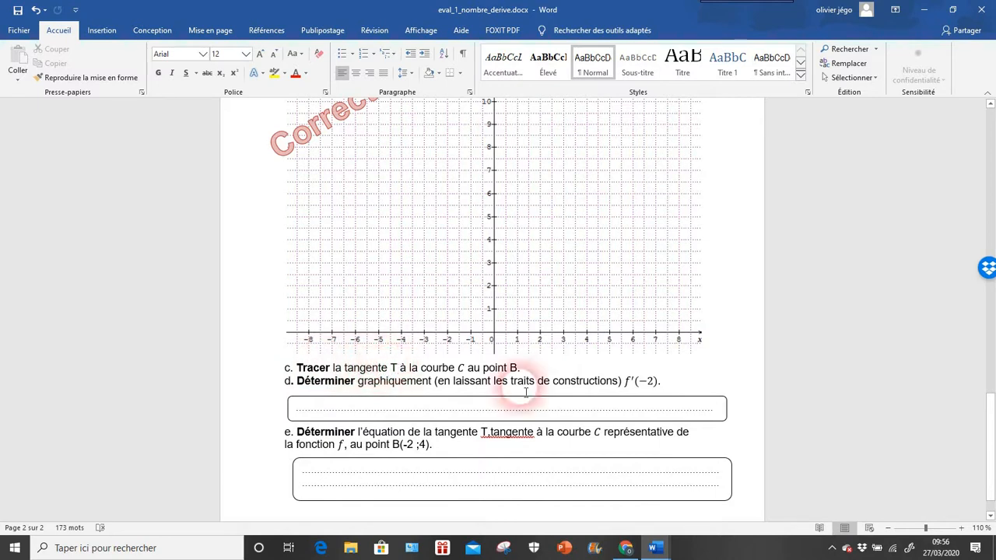
pyautogui.click(625, 548)
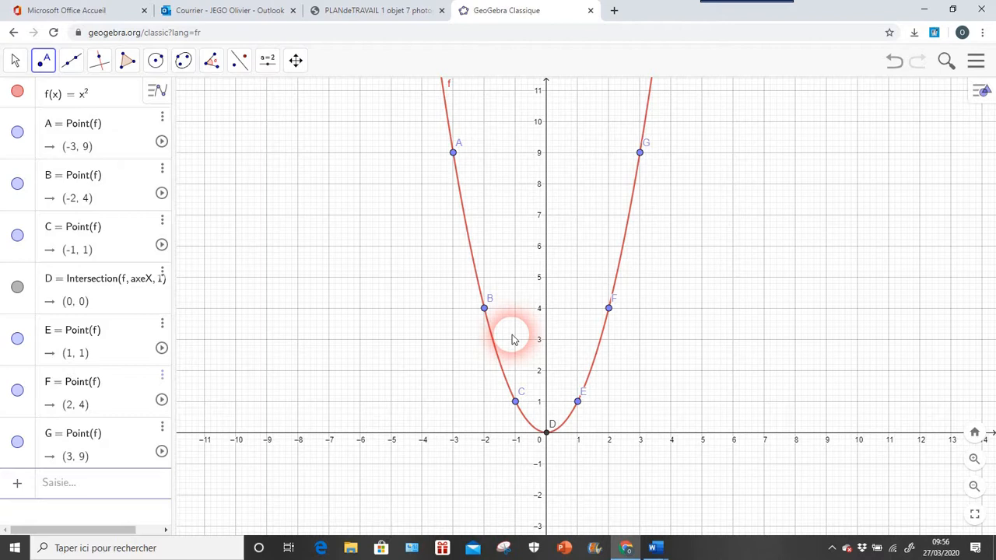
pyautogui.click(654, 546)
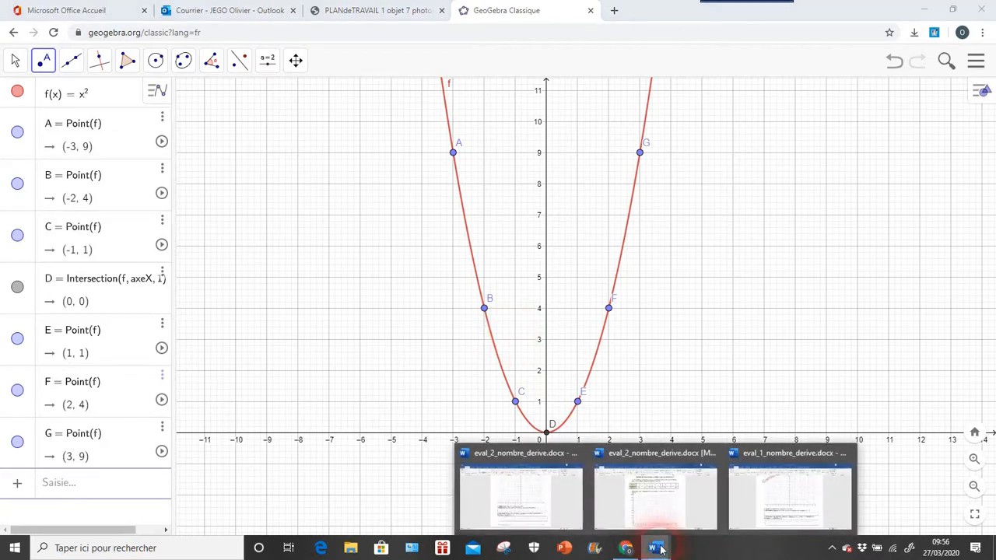
pyautogui.click(736, 519)
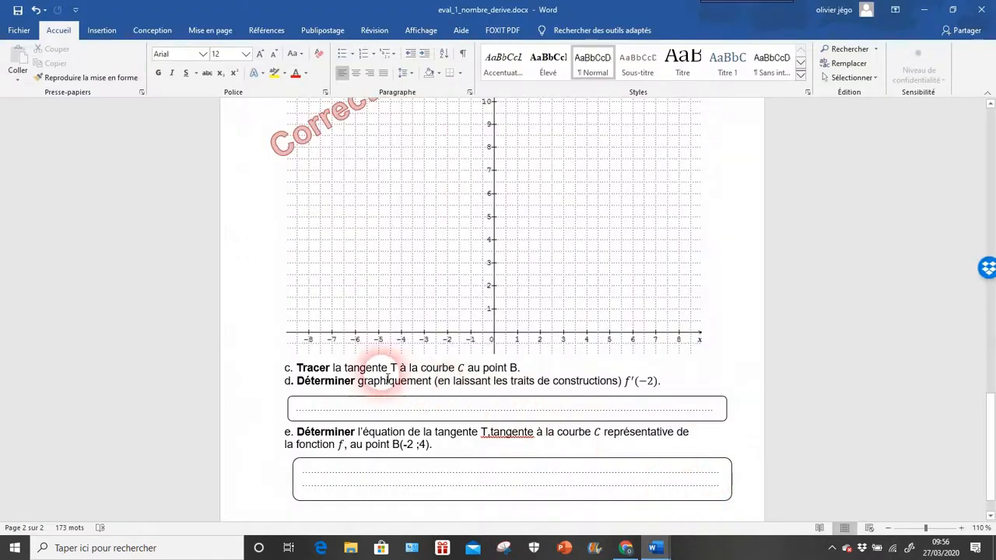
pyautogui.click(624, 547)
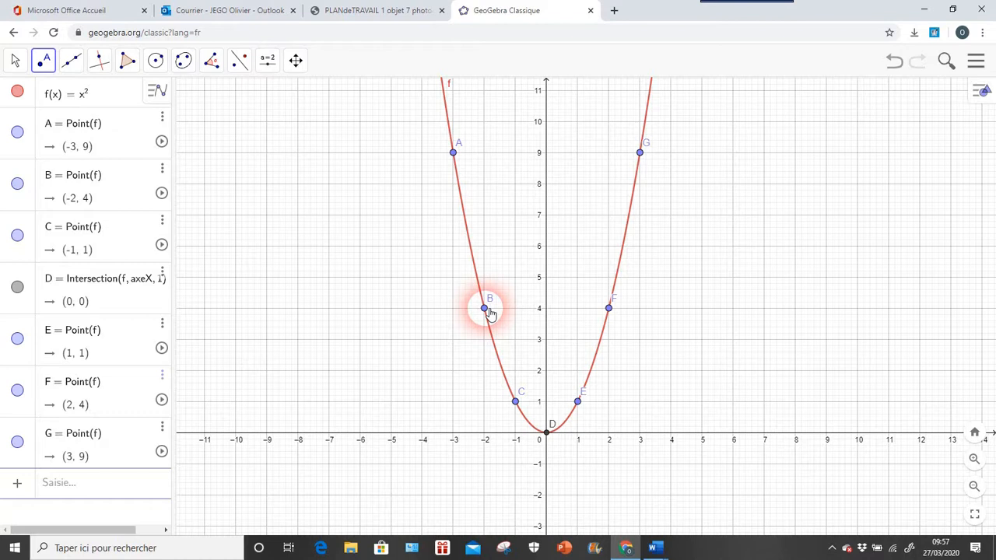
# Construct the tangent to the curve f at point B with the Tangentes tool
pyautogui.moveTo(490, 313); pyautogui.dragTo(482, 307)
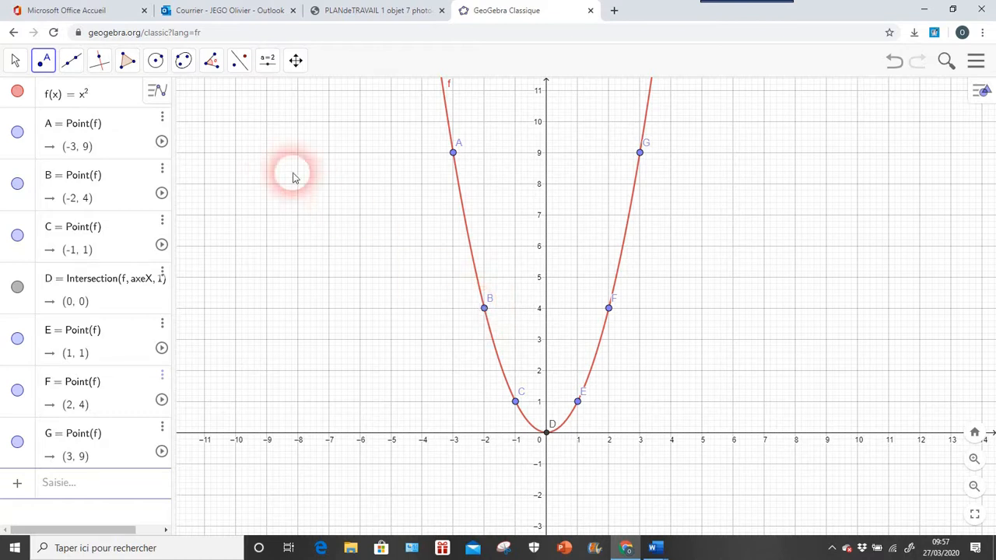
pyautogui.click(81, 62)
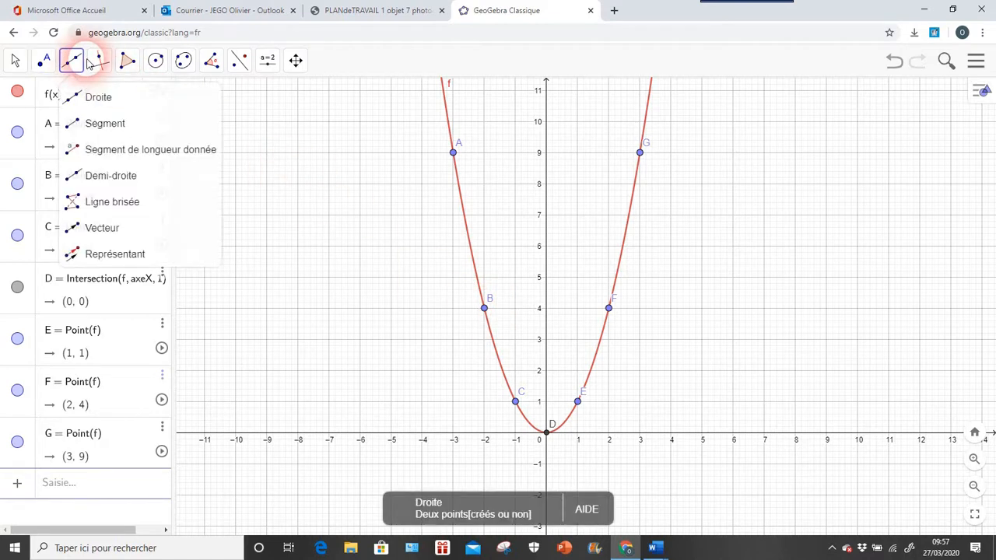
pyautogui.click(97, 62)
pyautogui.click(125, 203)
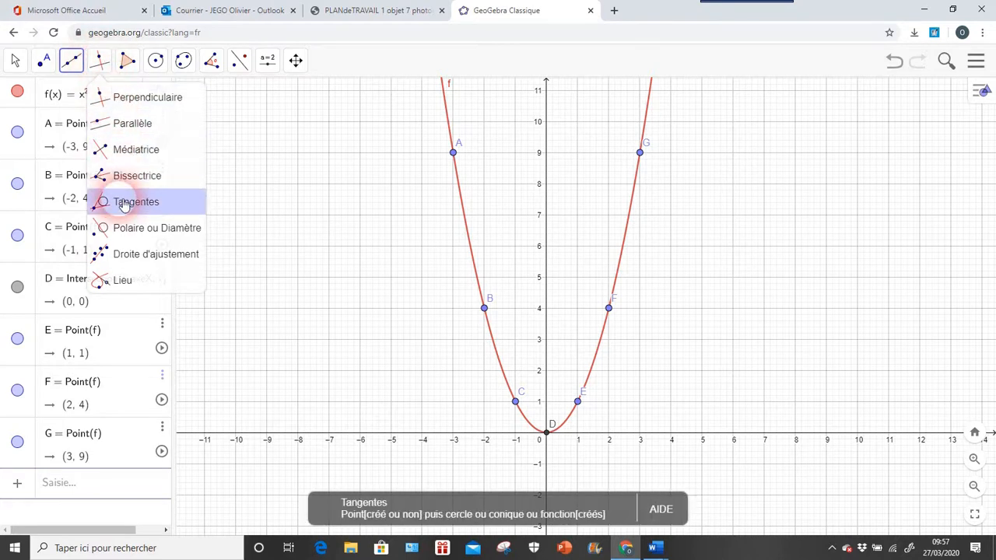
pyautogui.click(484, 308)
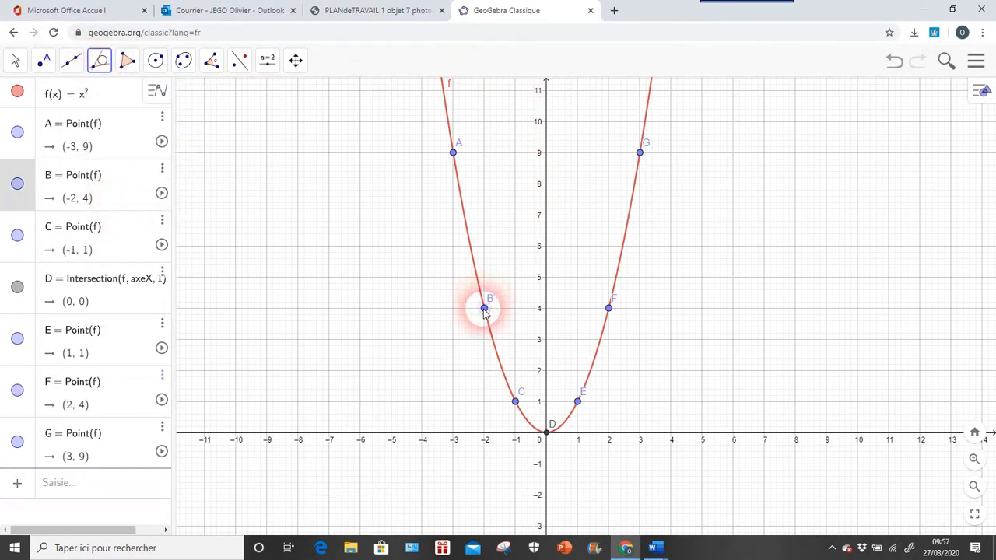
pyautogui.click(465, 213)
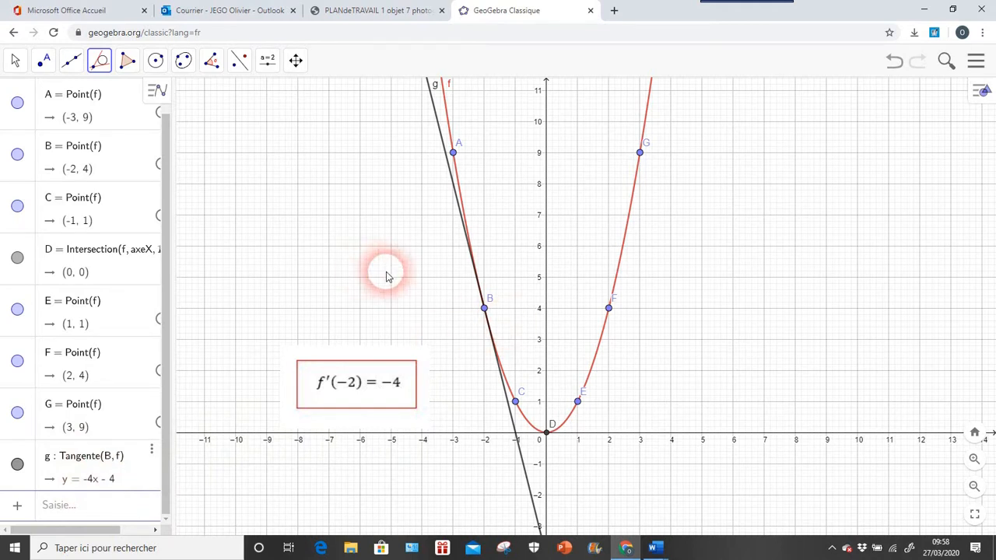
# Draw a horizontal segment from B to (-1, 4) and a vertical segment from there to the tangent's x-axis intersection at (-1, 0)
pyautogui.click(72, 65)
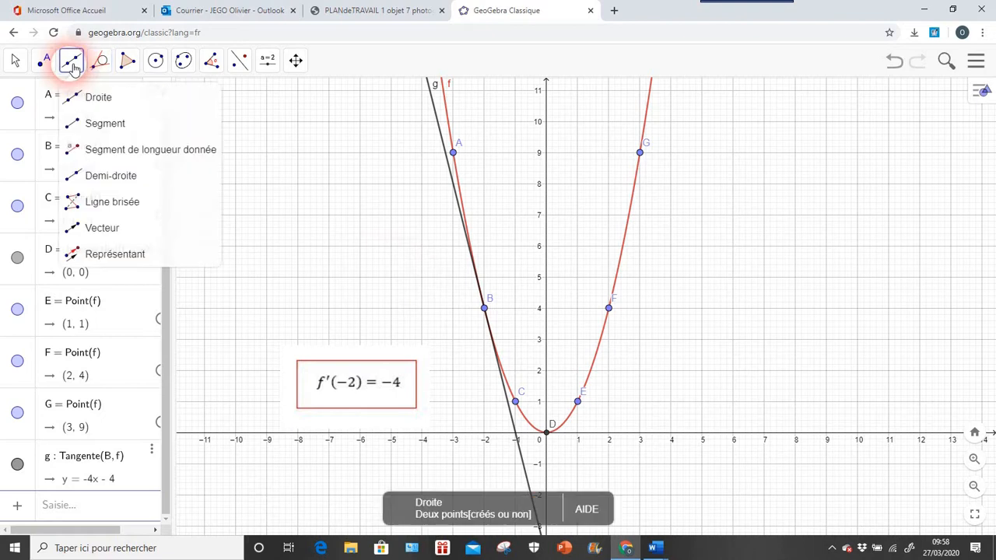
pyautogui.click(79, 123)
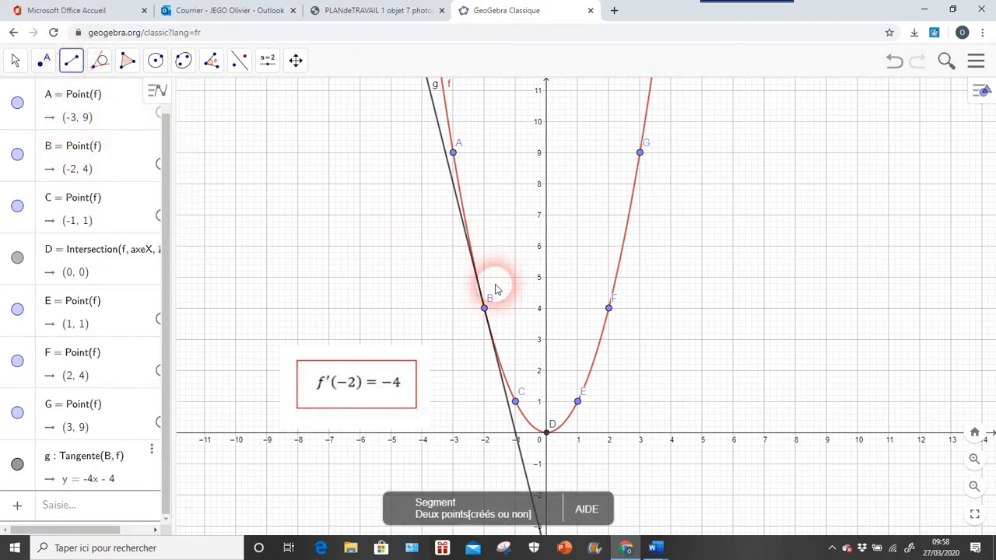
pyautogui.click(489, 308)
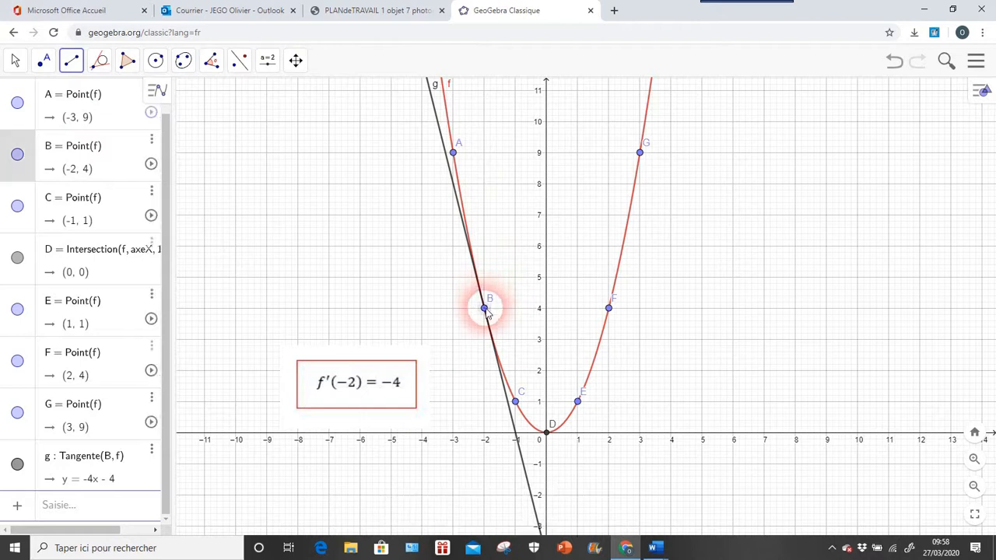
pyautogui.click(513, 315)
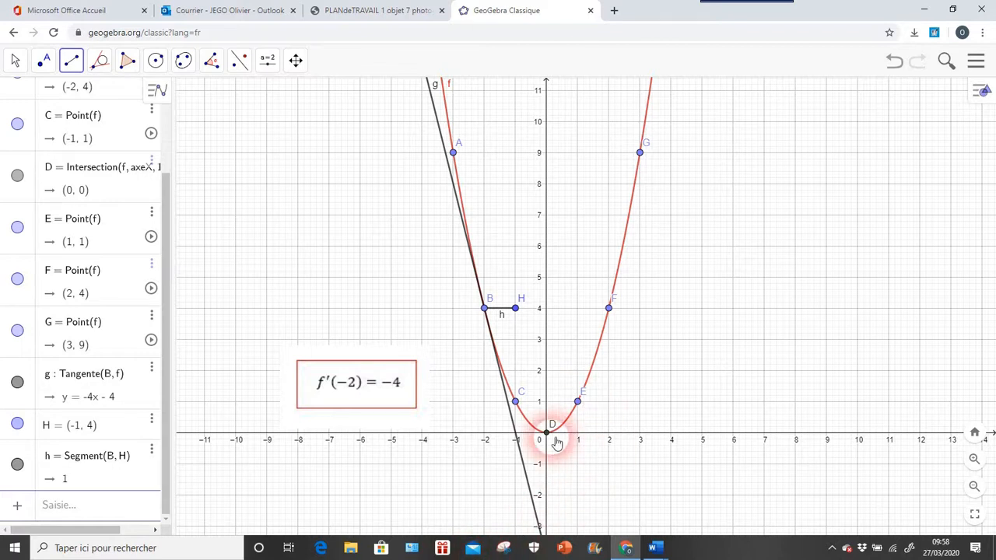
pyautogui.click(515, 309)
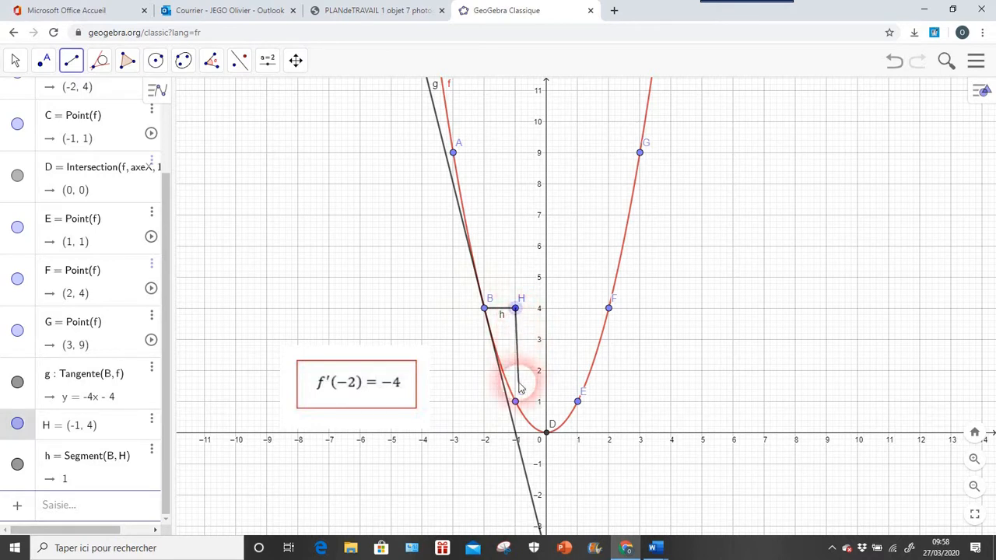
pyautogui.click(516, 434)
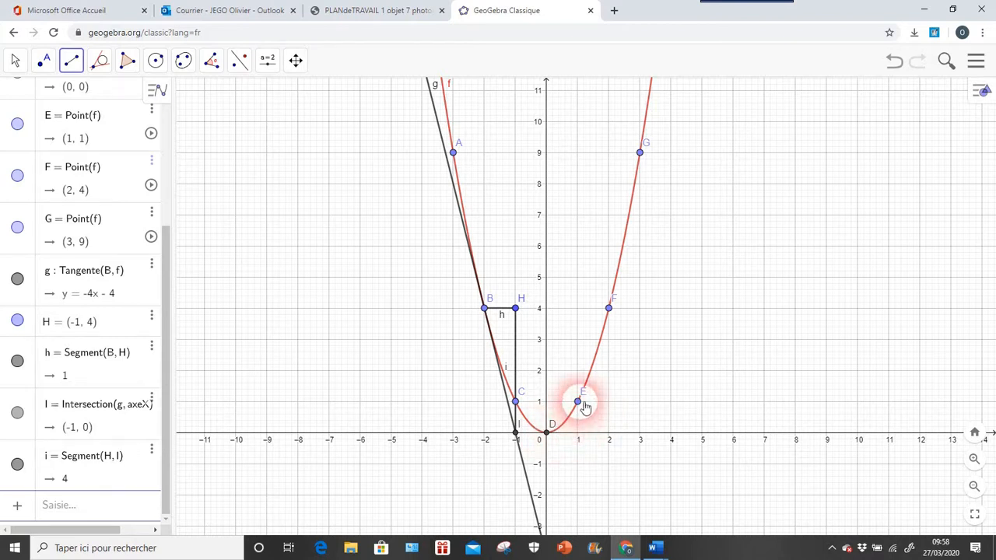
# Construct the tangent to the curve f at point E with the Tangentes tool
pyautogui.click(99, 60)
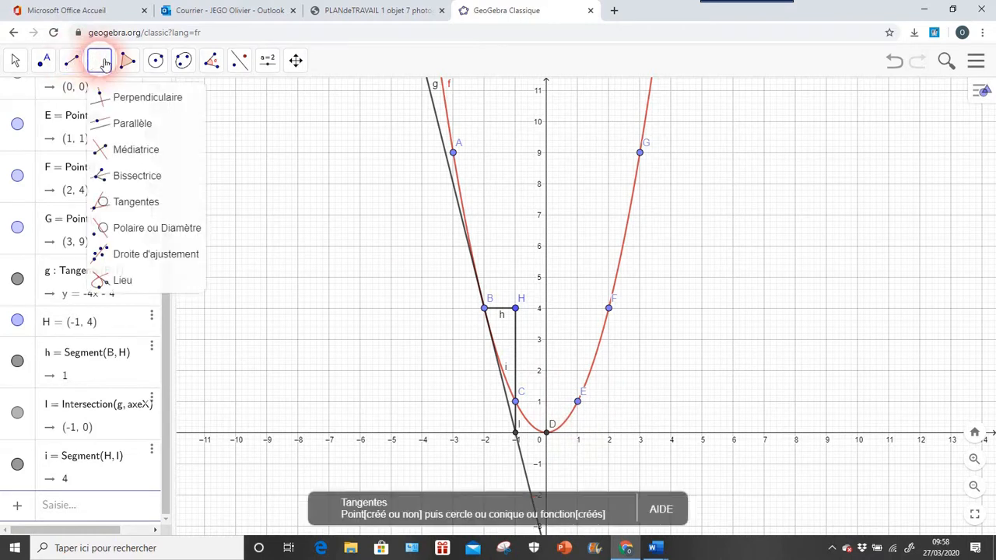
pyautogui.click(111, 200)
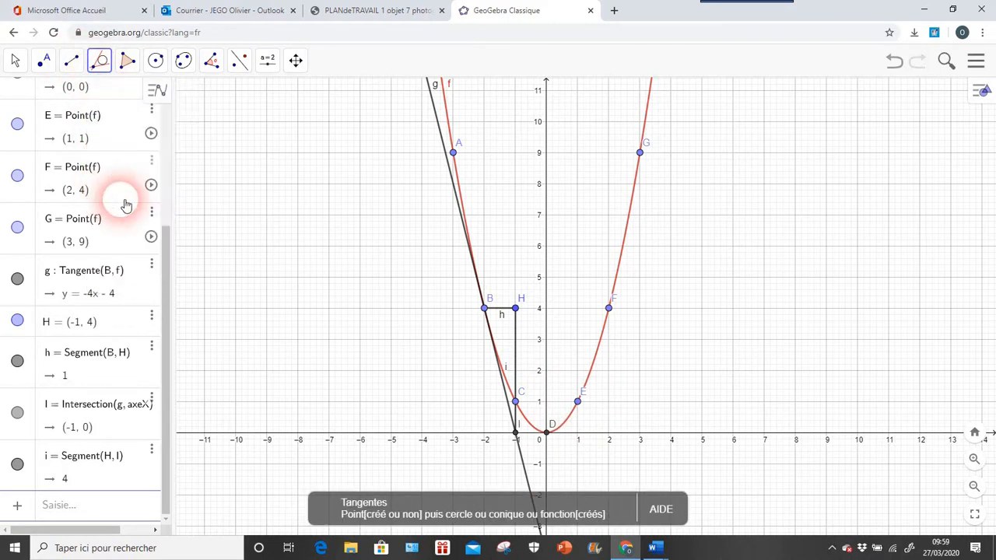
pyautogui.click(579, 401)
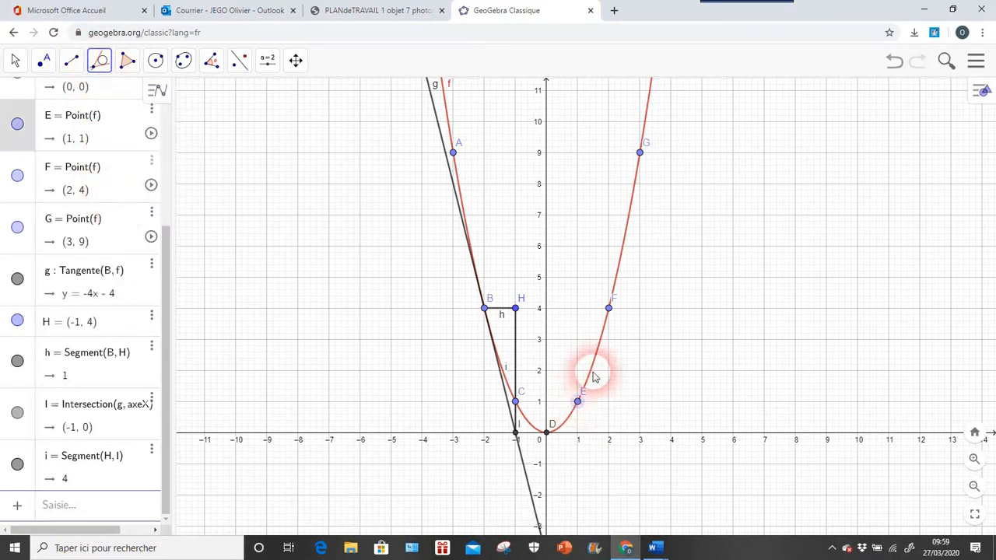
pyautogui.click(595, 375)
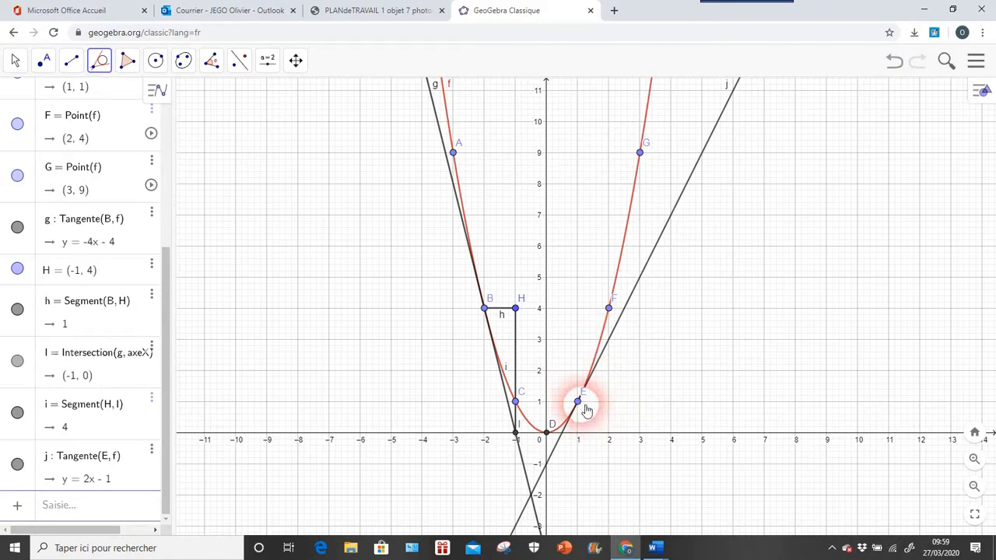
# Reread question e of eval_1_nombre_derive.docx in Word, return to the GeoGebra graph and examine where the tangents cross the y-axis
pyautogui.click(654, 548)
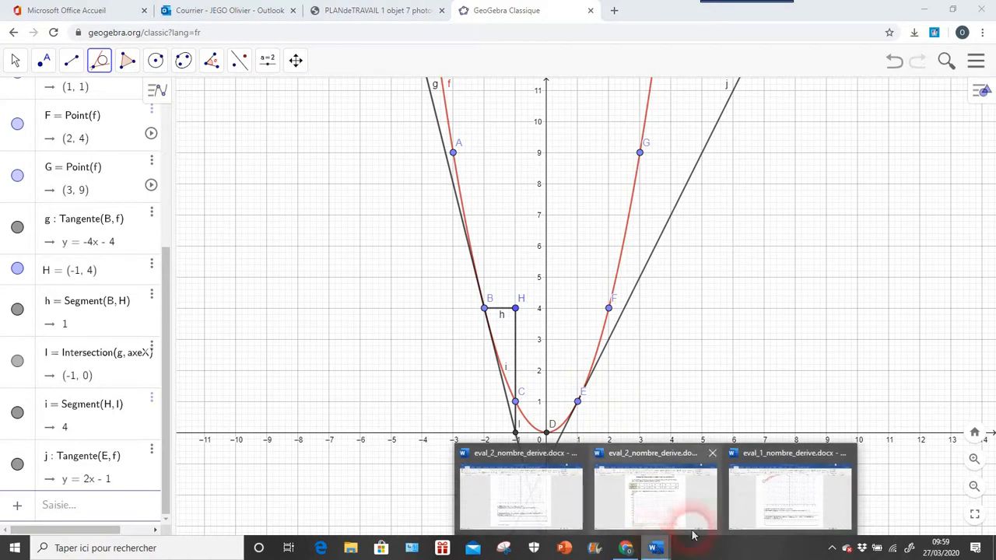
pyautogui.click(754, 513)
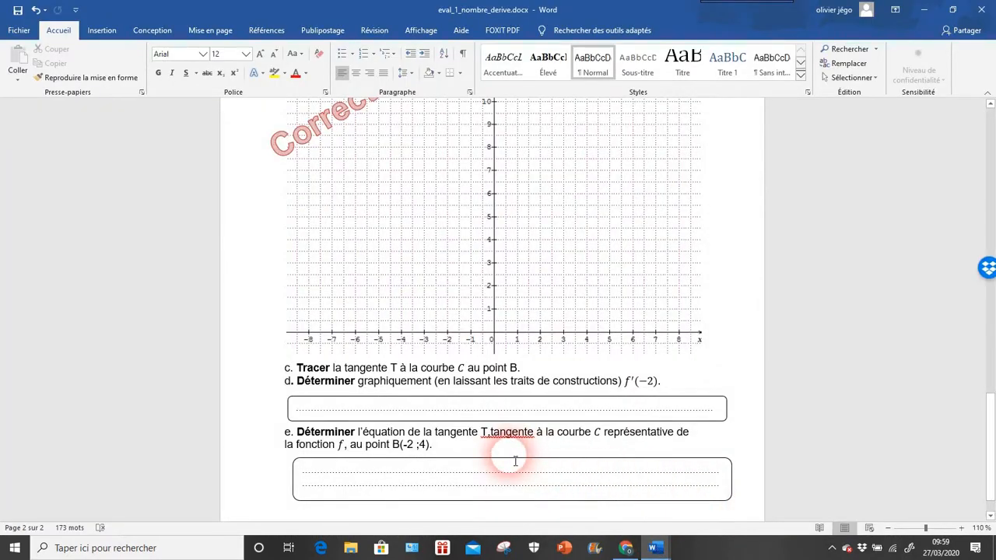
pyautogui.click(625, 549)
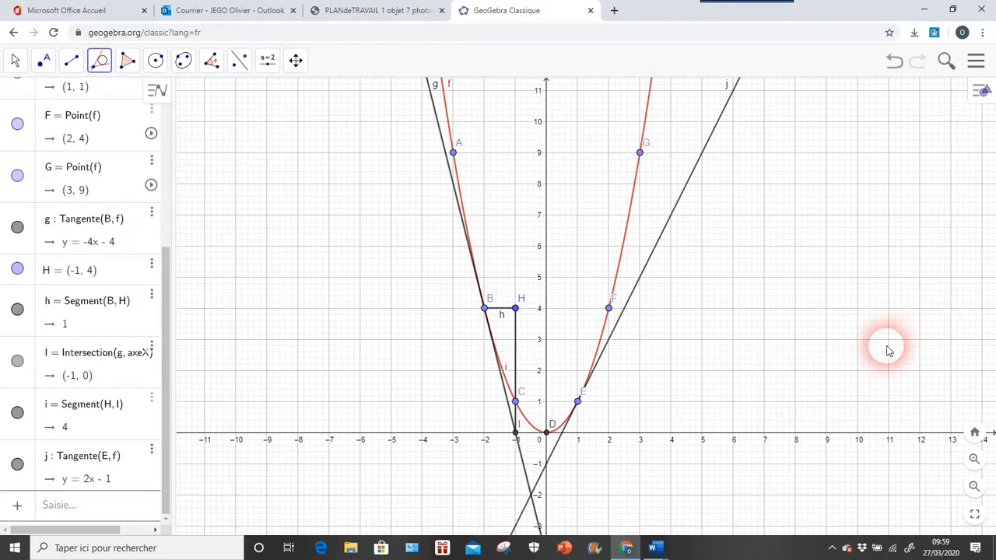
pyautogui.click(15, 60)
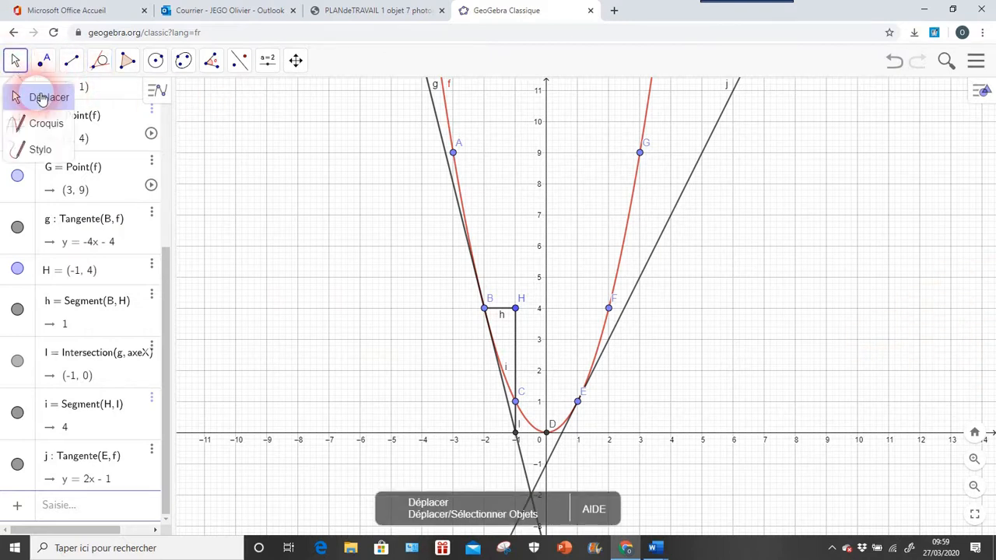
pyautogui.click(15, 94)
pyautogui.moveTo(703, 373); pyautogui.dragTo(705, 243)
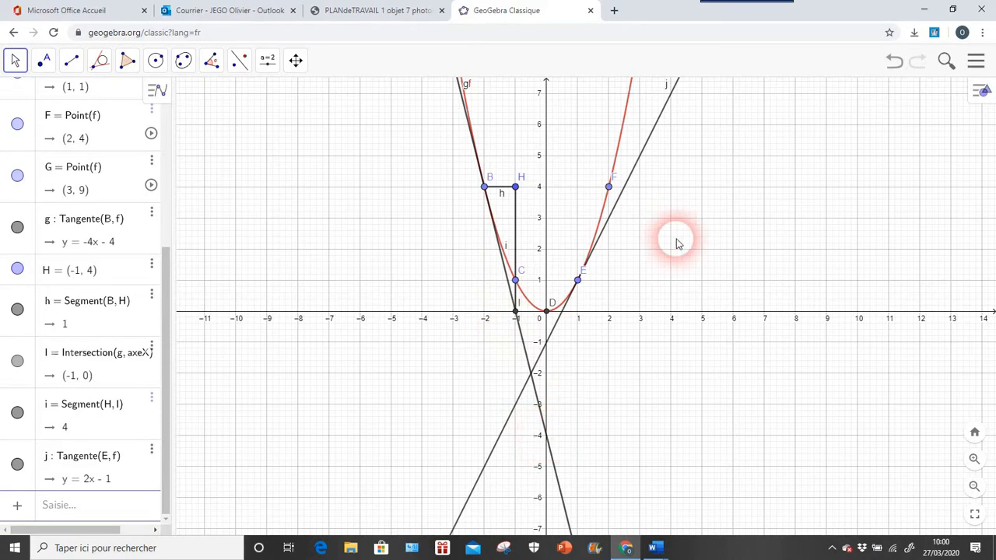
pyautogui.moveTo(680, 244); pyautogui.dragTo(642, 376)
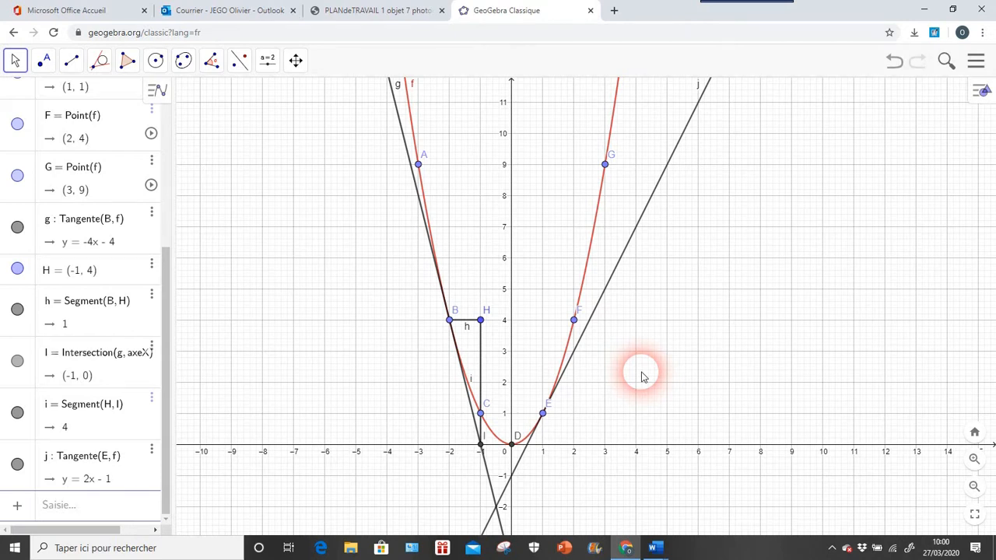
# Undo both tangents and the construction segments at B, keeping only the curve f and points A to G
pyautogui.hotkey('ctrl', 'z')
pyautogui.hotkey('ctrl', 'z')
pyautogui.hotkey('ctrl', 'z')
pyautogui.hotkey('ctrl', 'z')
pyautogui.hotkey('ctrl', 'z')
pyautogui.hotkey('ctrl', 'z')
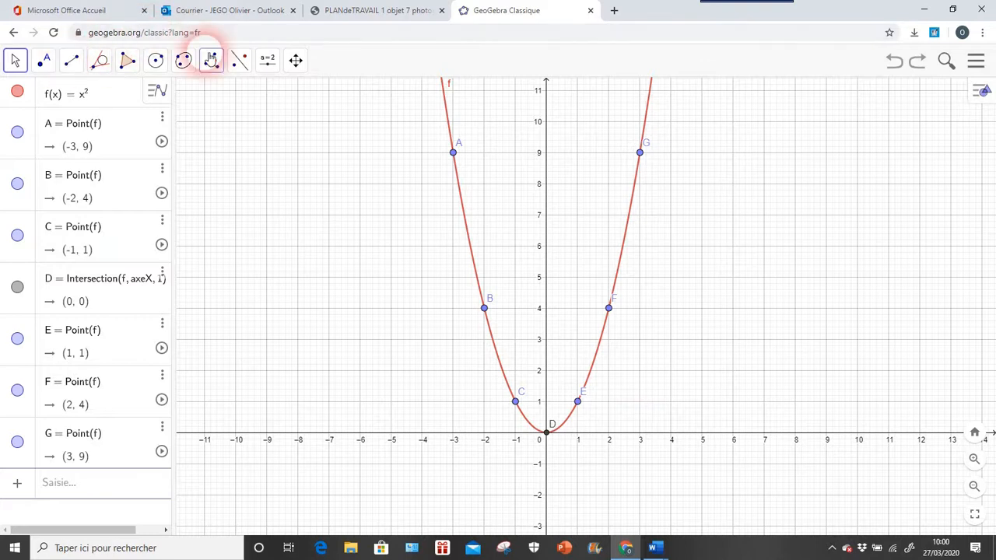
# Add a point on the curve f at (4, 16)
pyautogui.click(296, 61)
pyautogui.click(296, 97)
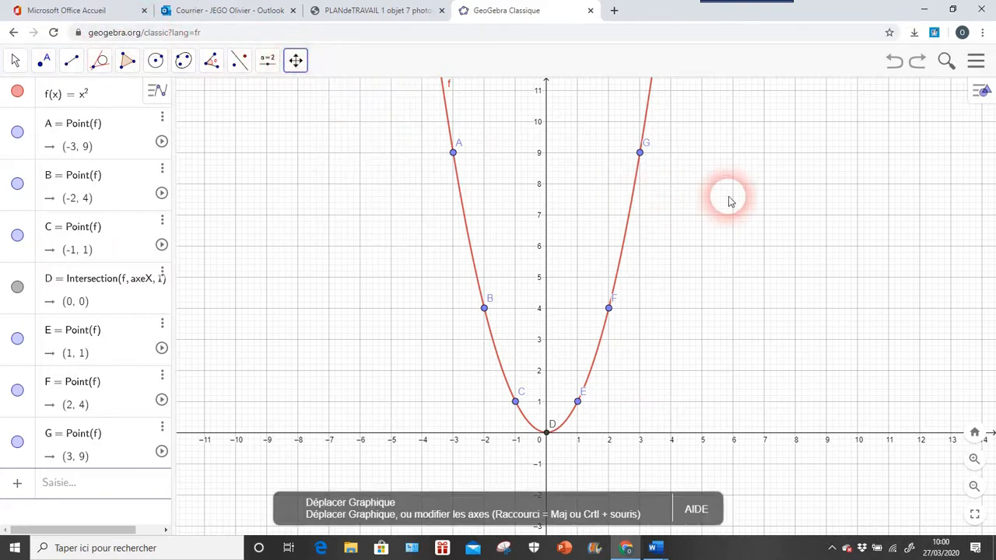
pyautogui.moveTo(727, 202); pyautogui.dragTo(571, 224)
pyautogui.moveTo(535, 286); pyautogui.dragTo(533, 441)
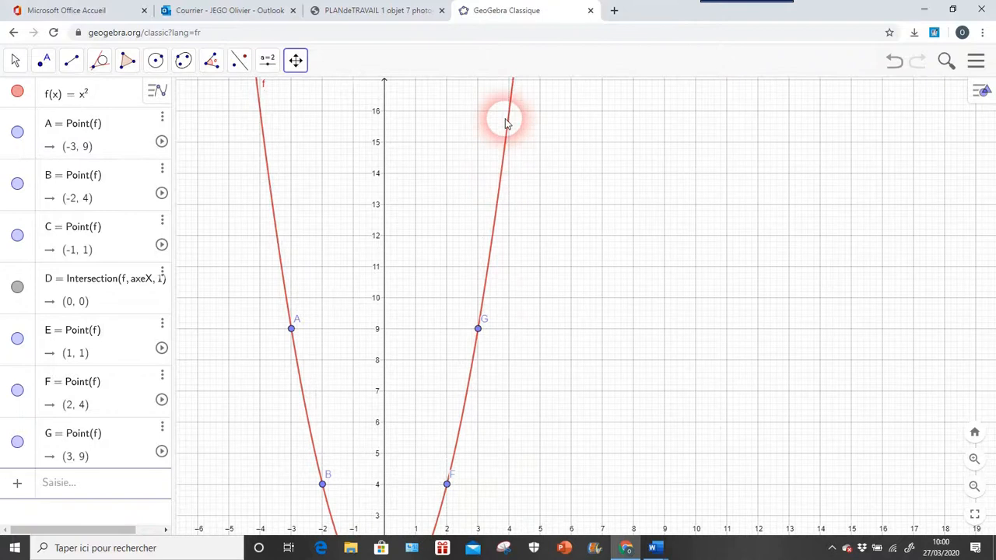
pyautogui.click(44, 59)
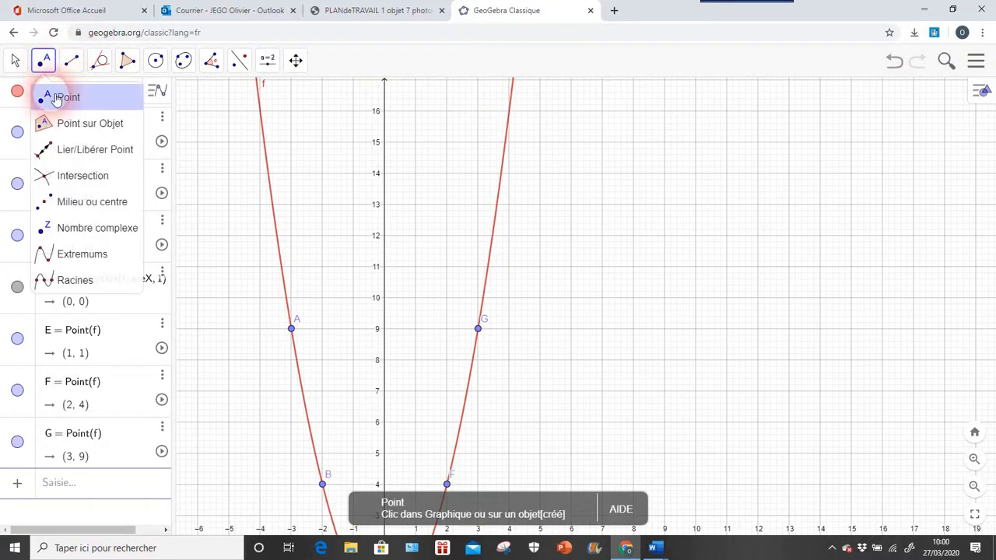
pyautogui.click(56, 99)
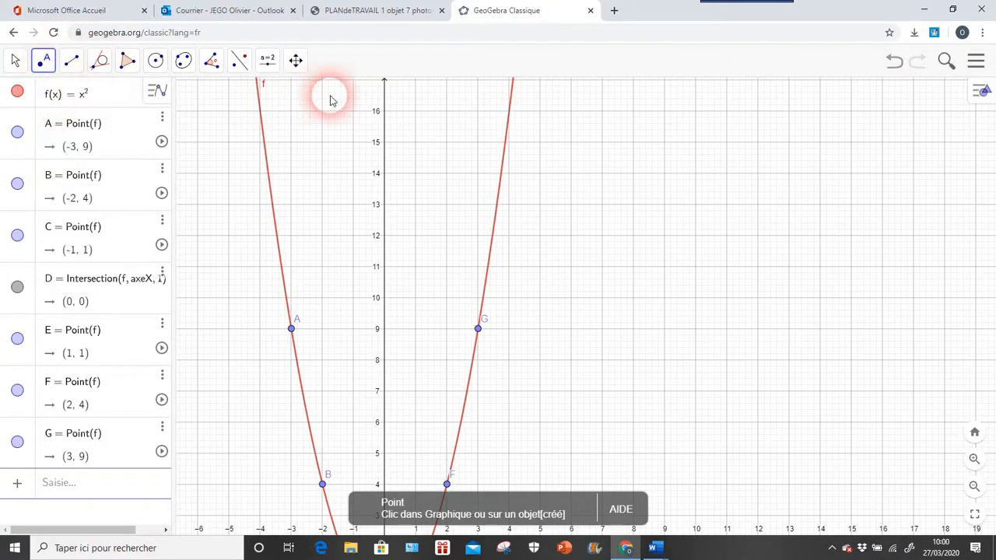
pyautogui.click(513, 115)
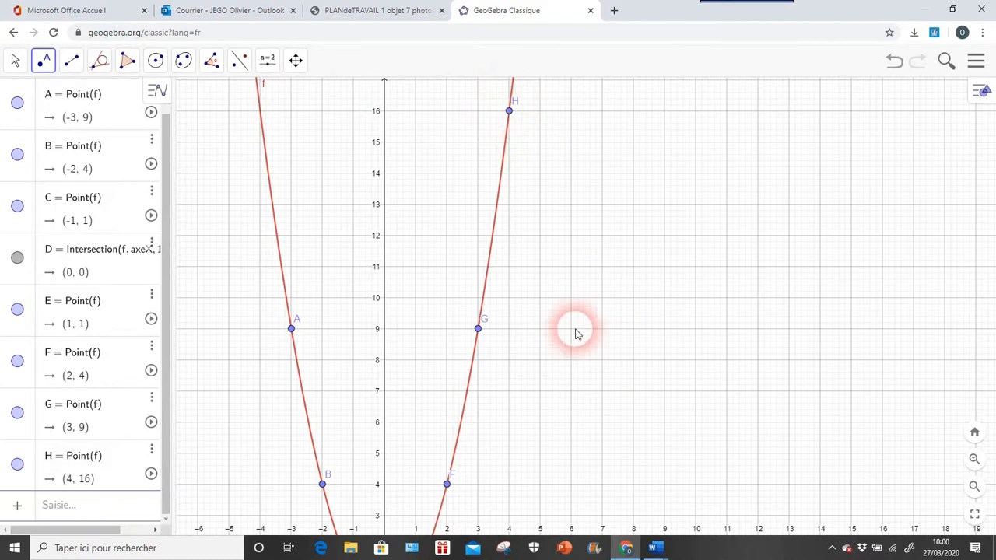
# Construct the tangent to the curve f at point H (4, 16) with the Tangentes tool
pyautogui.click(296, 60)
pyautogui.click(296, 96)
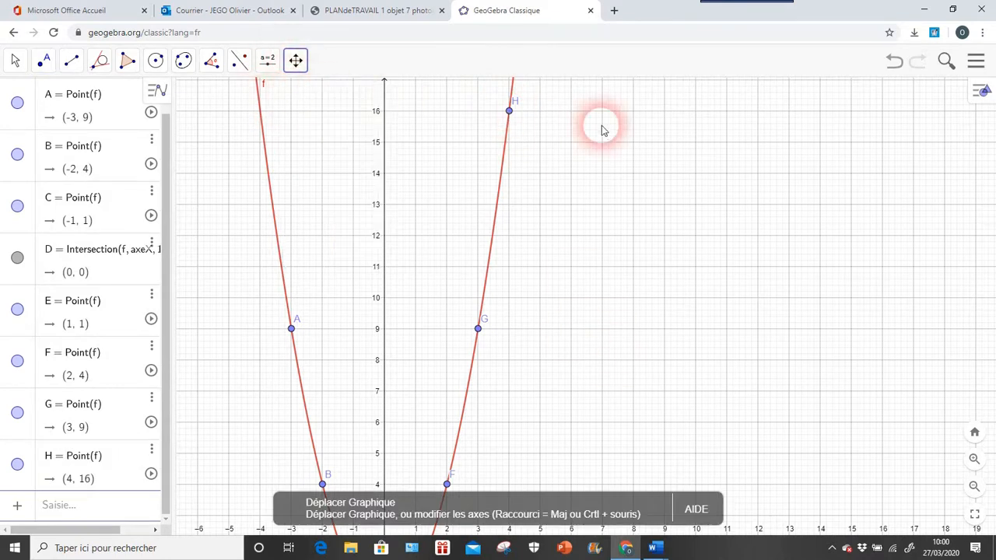
pyautogui.moveTo(607, 131); pyautogui.dragTo(534, 233)
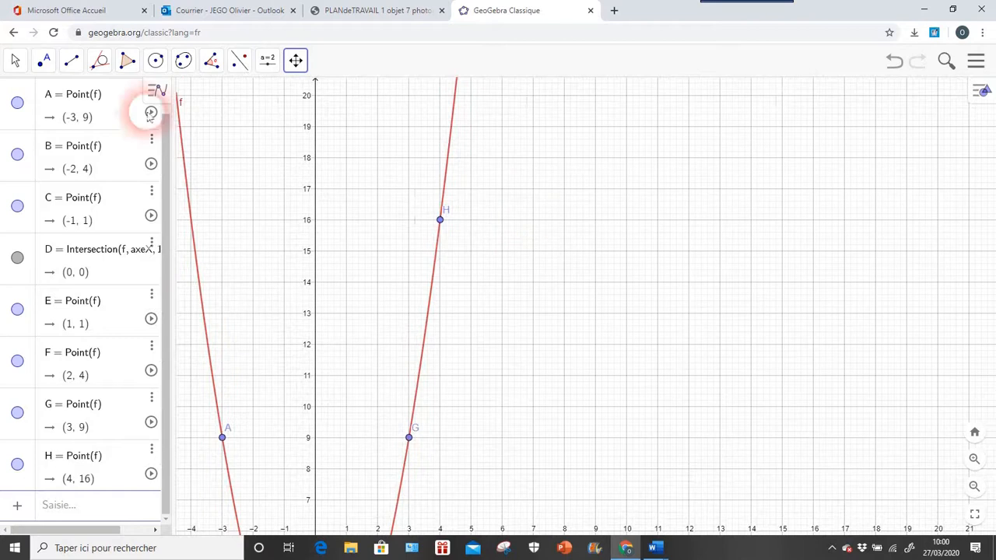
pyautogui.click(100, 60)
pyautogui.click(123, 201)
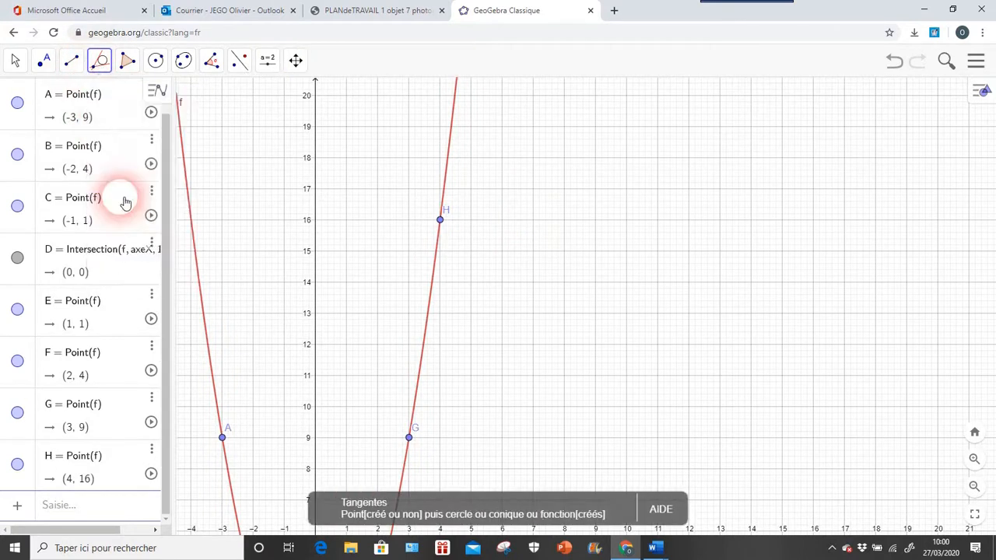
pyautogui.click(440, 221)
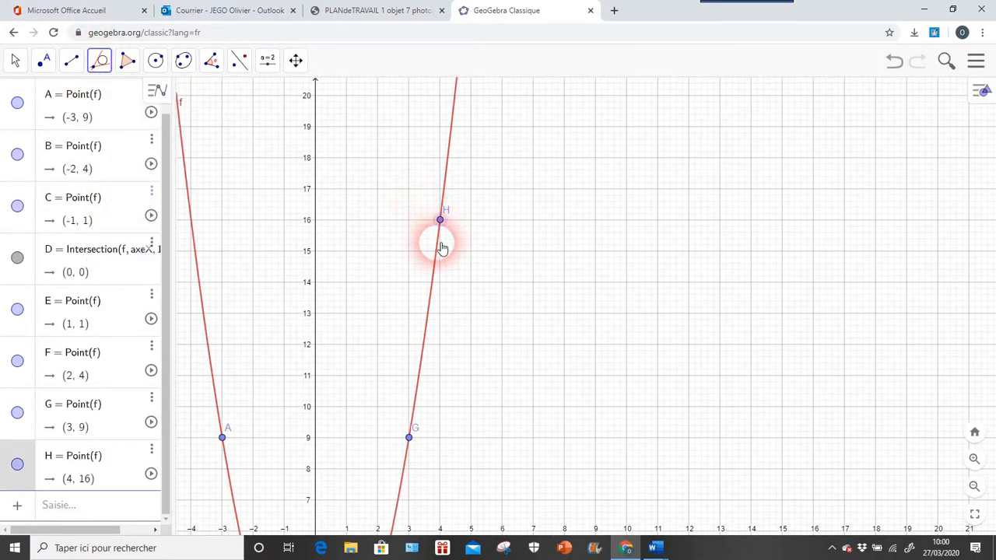
pyautogui.click(438, 245)
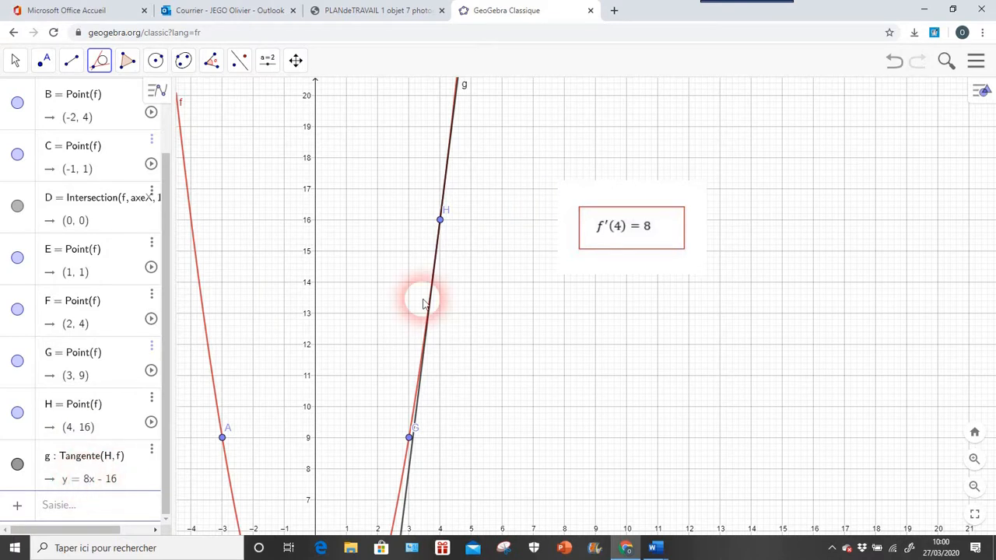
# Draw a horizontal segment from H to (5, 16) and a vertical segment from there up to the tangent at (5, 24)
pyautogui.click(296, 60)
pyautogui.click(311, 99)
pyautogui.moveTo(540, 152); pyautogui.dragTo(426, 380)
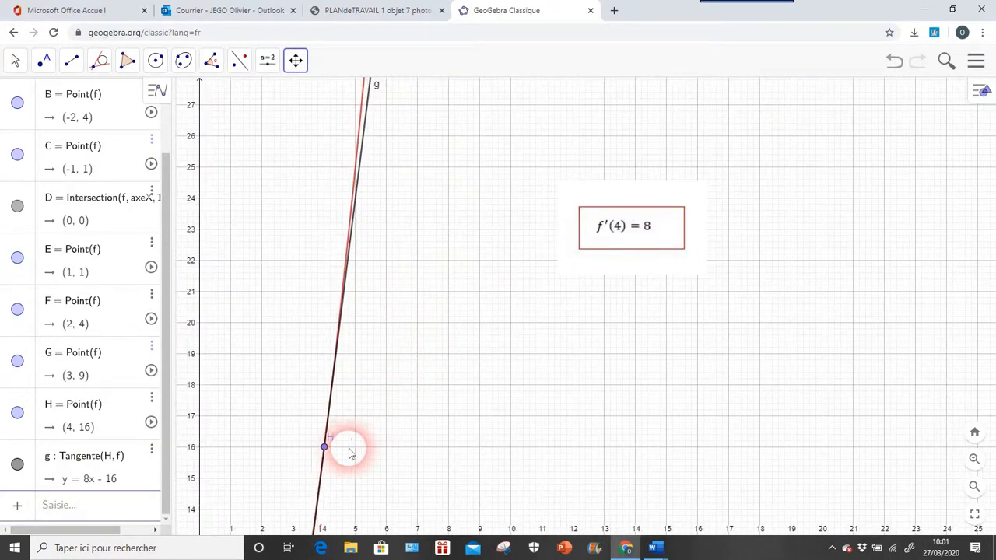
pyautogui.click(71, 60)
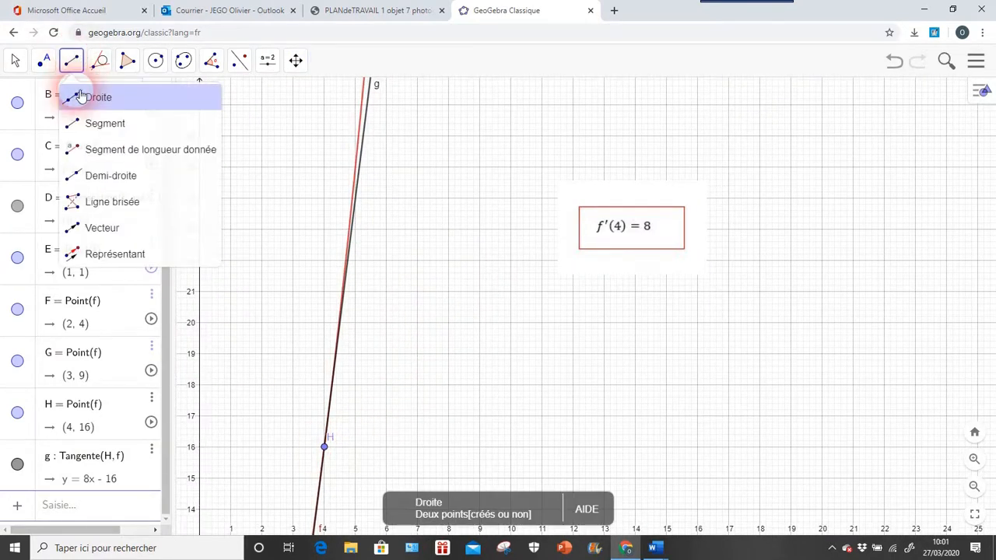
pyautogui.click(66, 123)
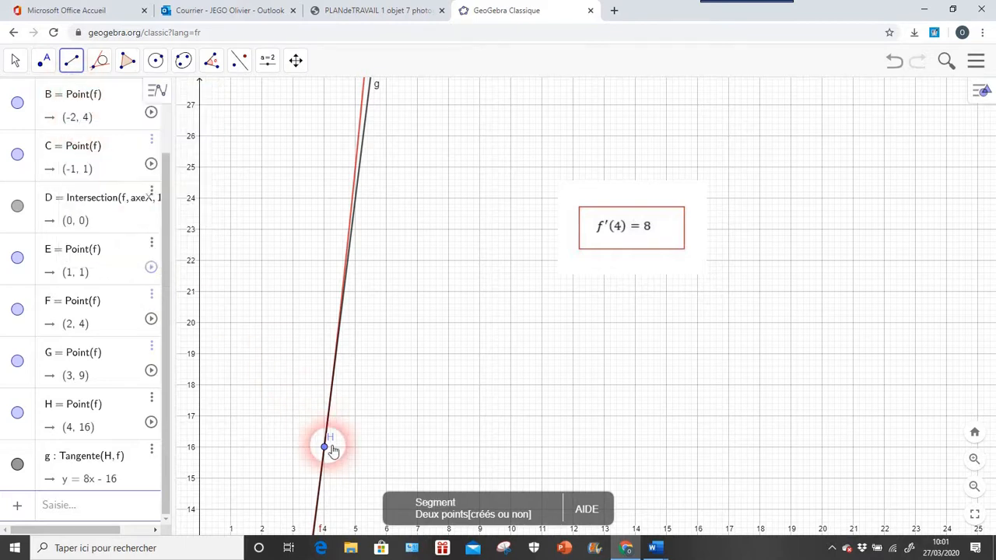
pyautogui.click(325, 447)
pyautogui.click(356, 447)
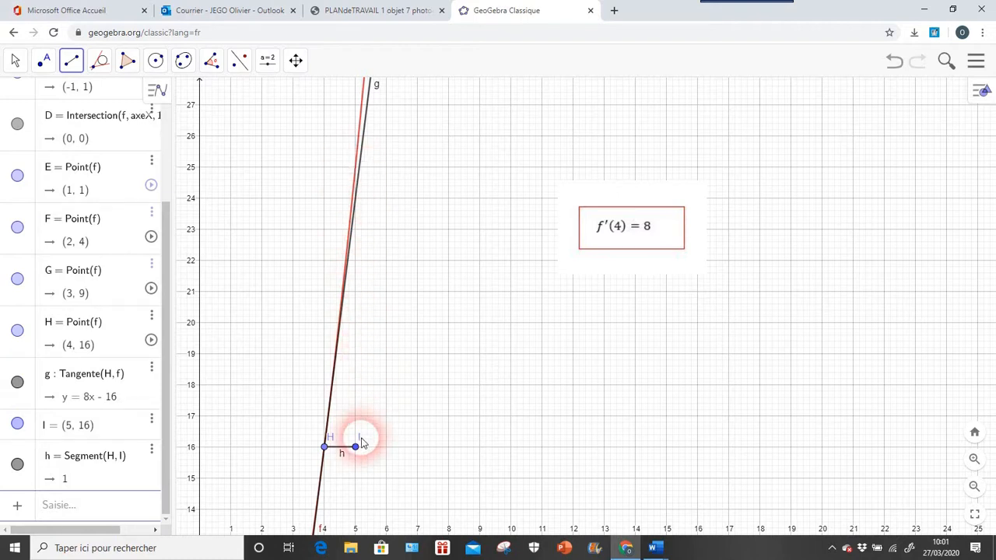
pyautogui.click(356, 448)
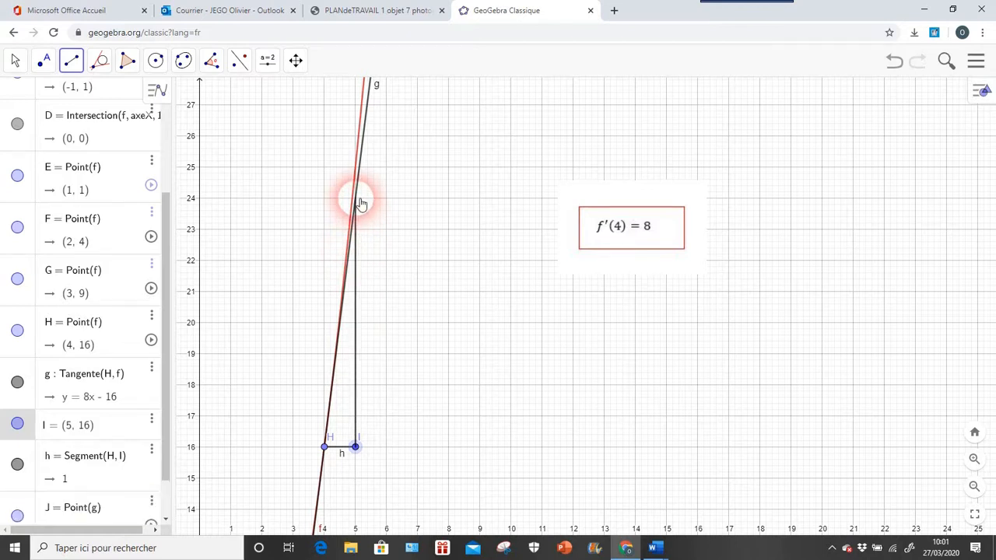
pyautogui.click(356, 199)
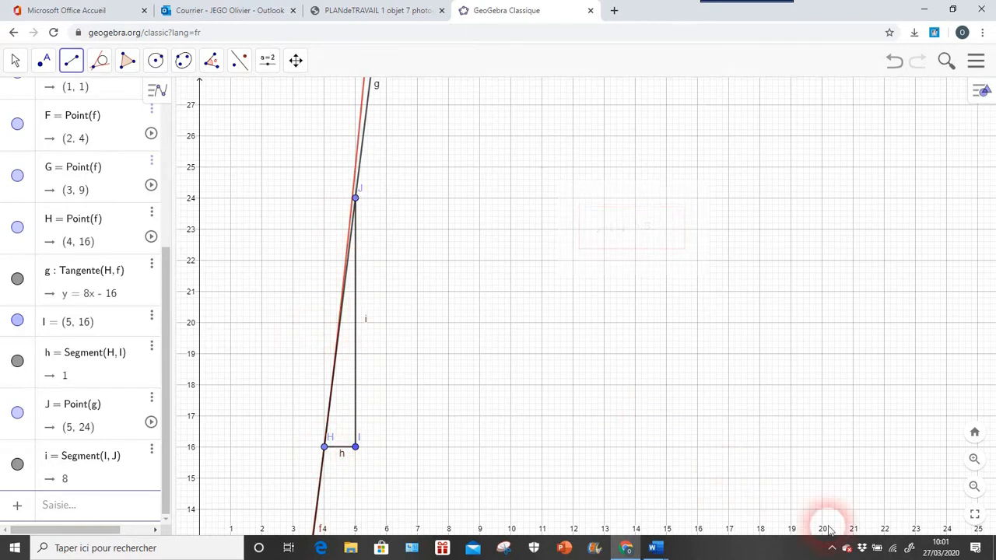
pyautogui.click(833, 548)
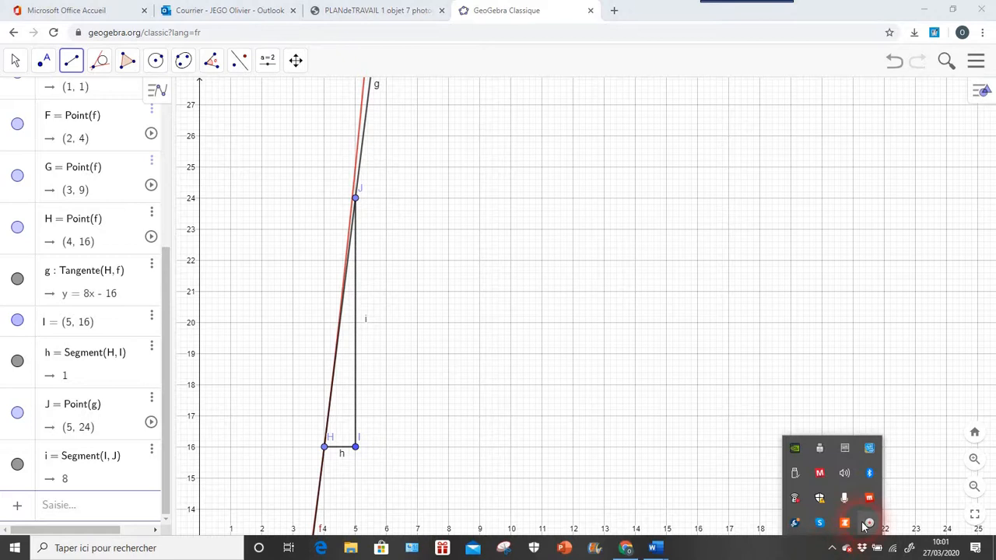